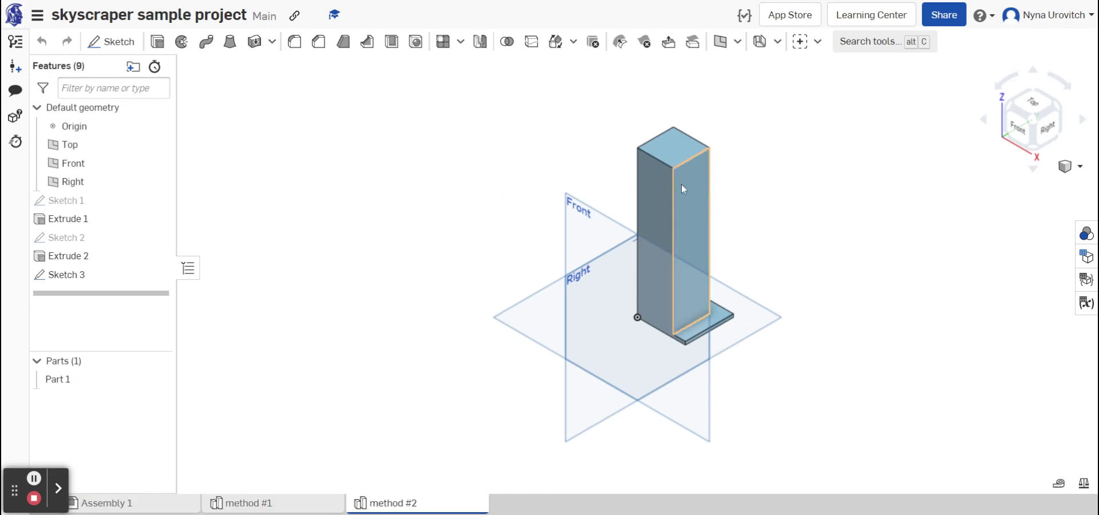
- Select the tower's tall front face and orient the view straight-on to Front
{"action": "left_click", "coordinate": [654, 178]}
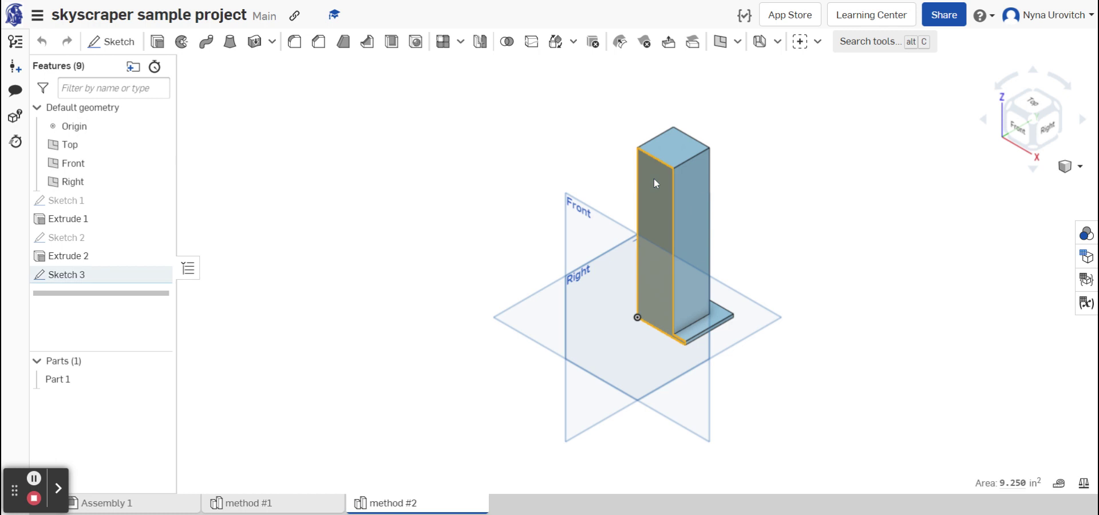
{"action": "left_click", "coordinate": [1017, 133]}
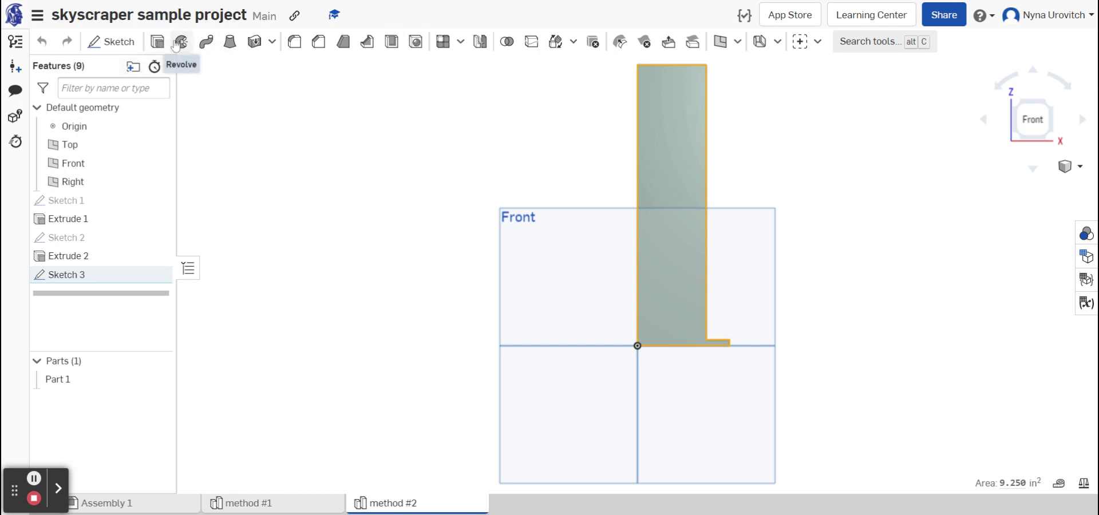
- Extrude Sketch 3 as Extrude 3 and begin Sketch 4 on its face
{"action": "left_click", "coordinate": [157, 43]}
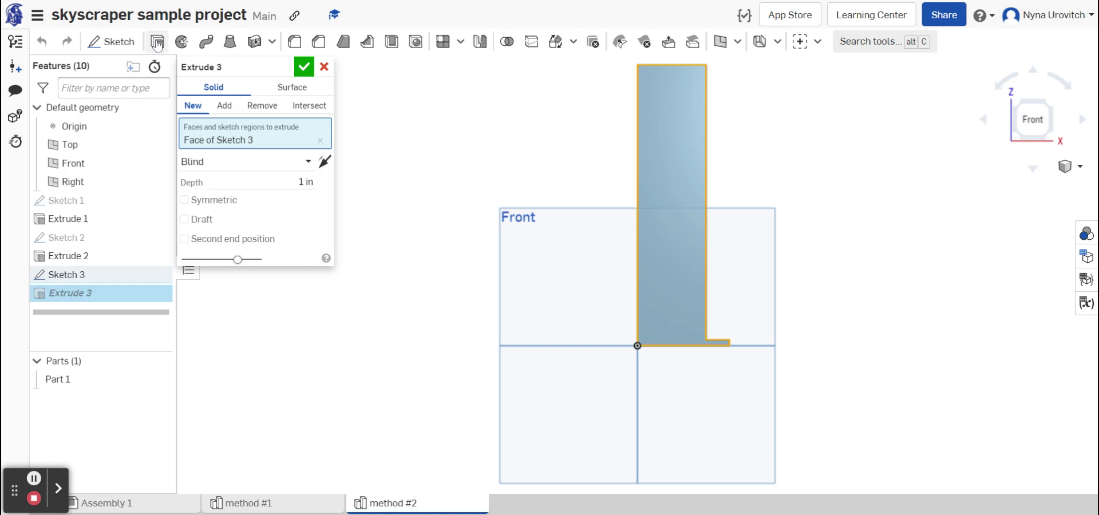
{"action": "left_click", "coordinate": [111, 47]}
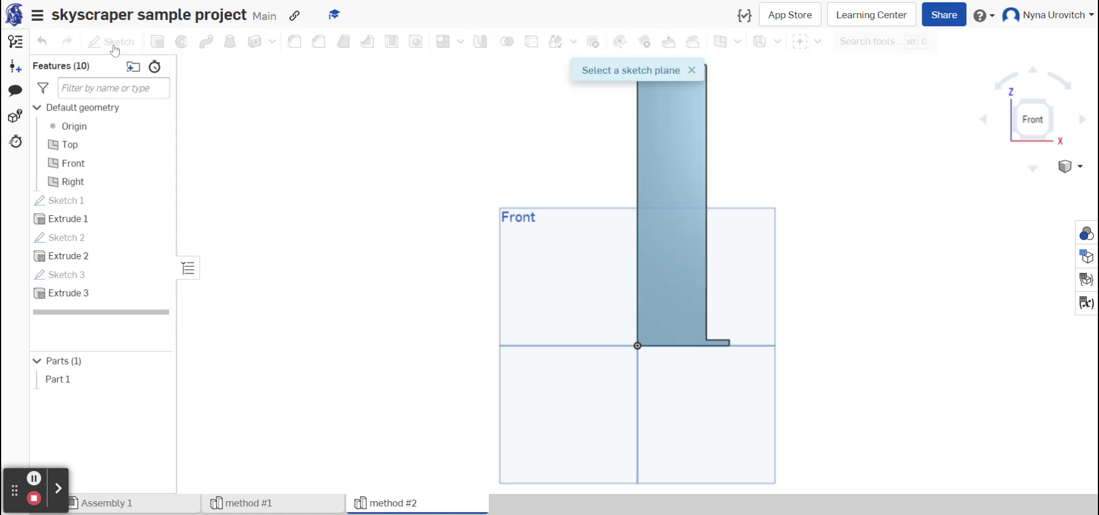
{"action": "left_click", "coordinate": [672, 125]}
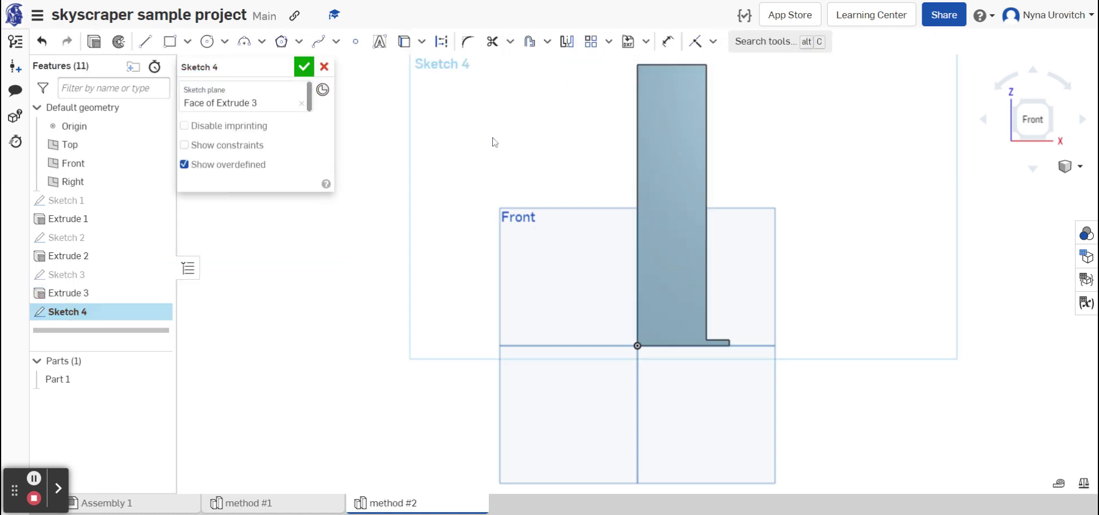
{"action": "left_click", "coordinate": [169, 41]}
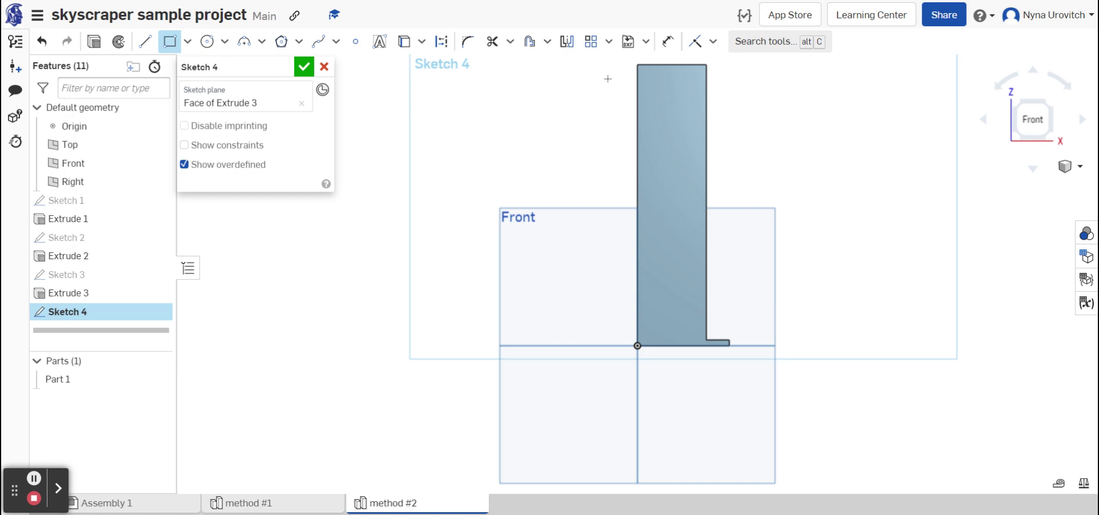
- Draw a small rectangle near the tower's top-left and dimension its width 0.15 in
{"action": "left_click_drag", "start_coordinate": [650, 75], "coordinate": [674, 98]}
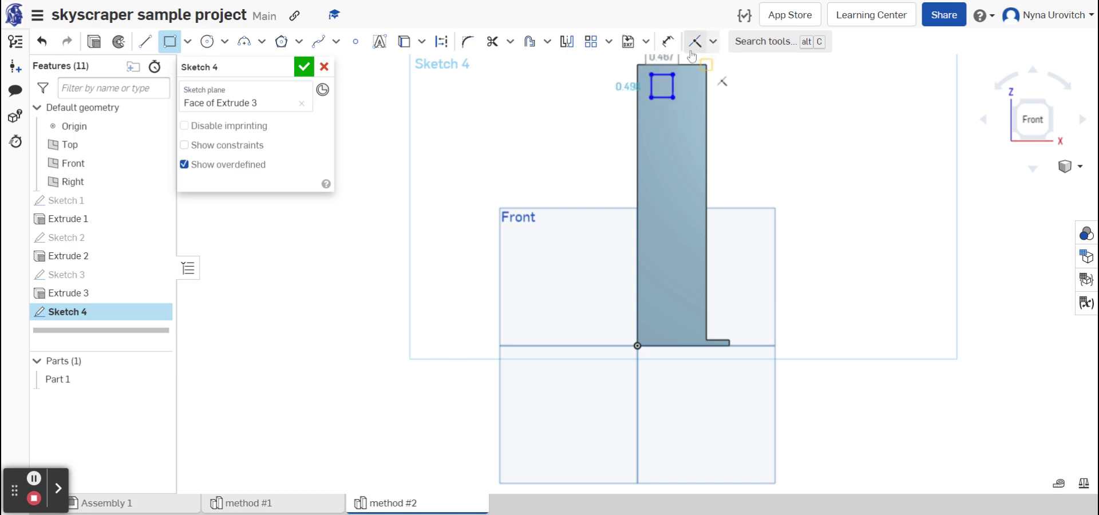
{"action": "left_click", "coordinate": [668, 41]}
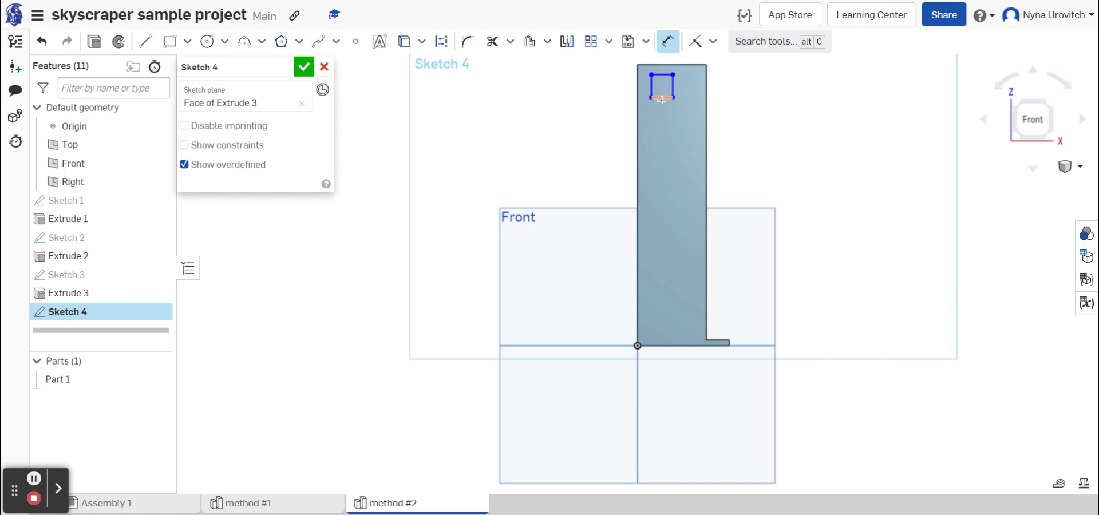
{"action": "left_click", "coordinate": [662, 98]}
{"action": "left_click", "coordinate": [664, 128]}
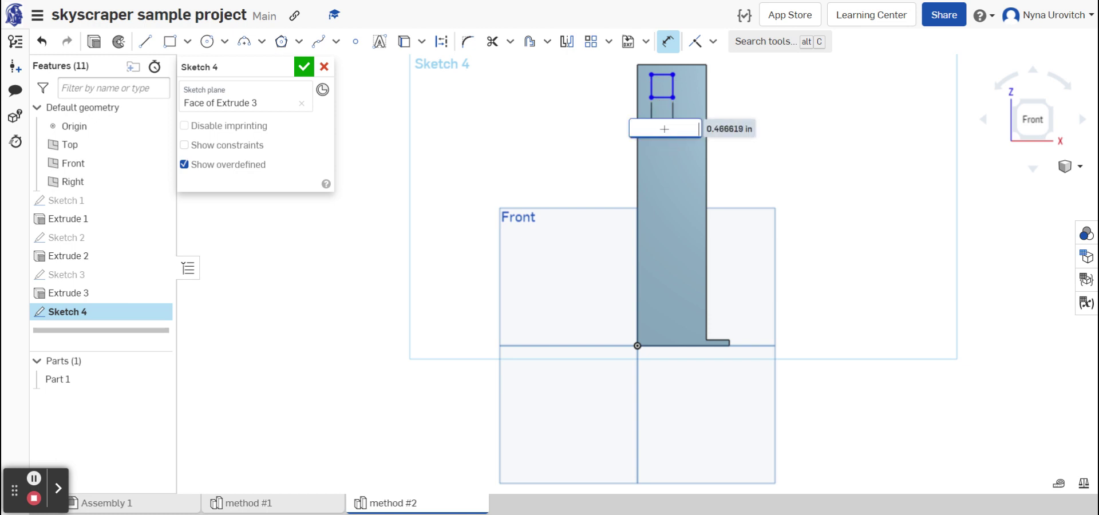
{"action": "type", "text": ".15"}
{"action": "key", "text": "Return"}
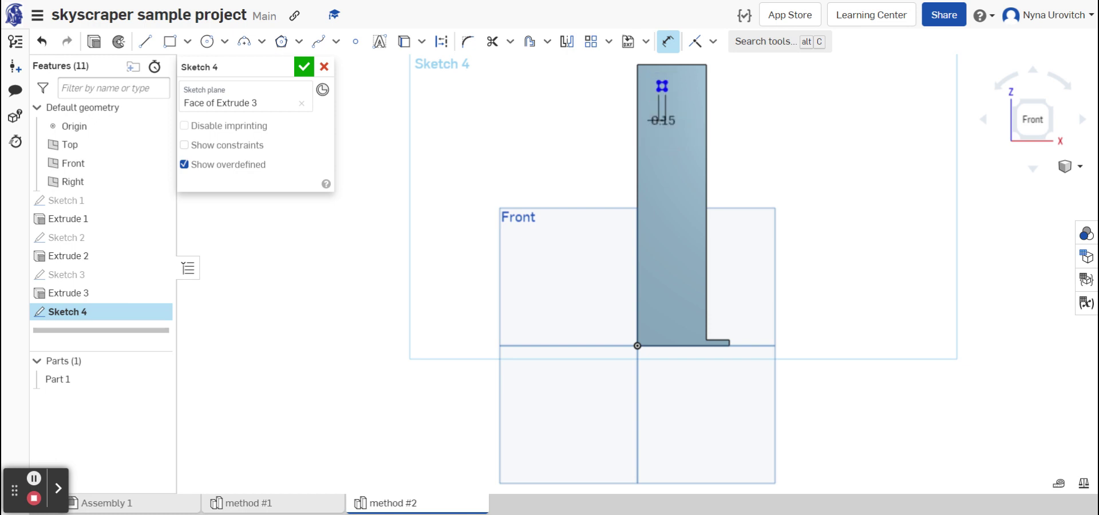
- Dimension the square's height to 0.15 in
{"action": "scroll", "coordinate": [674, 145], "scroll_direction": "up", "scroll_amount": 1}
{"action": "middle_click_drag", "start_coordinate": [675, 145], "coordinate": [677, 277]}
{"action": "scroll", "coordinate": [679, 245], "scroll_direction": "up", "scroll_amount": 2}
{"action": "scroll", "coordinate": [678, 258], "scroll_direction": "up", "scroll_amount": 1}
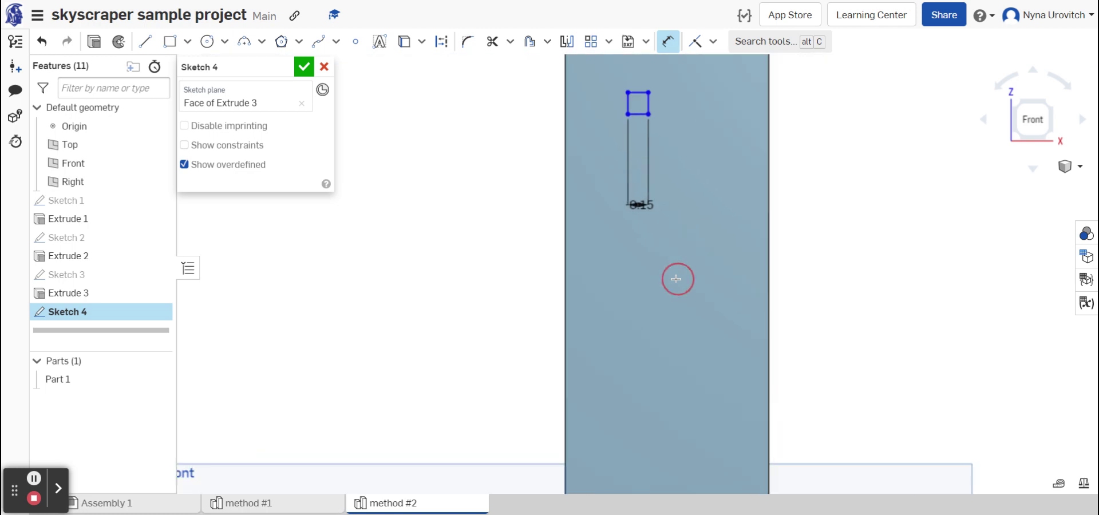
{"action": "left_click", "coordinate": [648, 104]}
{"action": "left_click", "coordinate": [675, 106]}
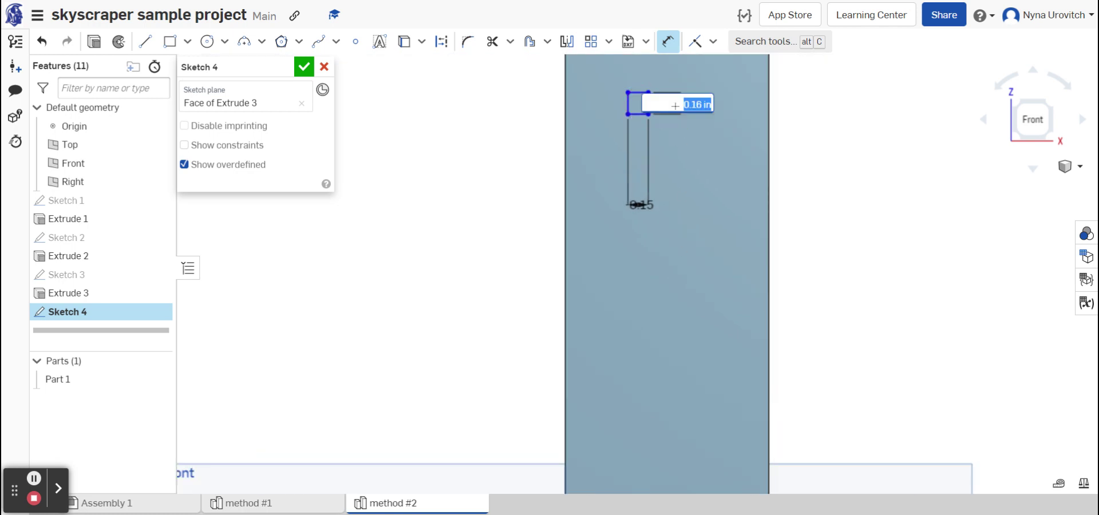
{"action": "key", "text": "BackSpace"}
{"action": "type", "text": ".1"}
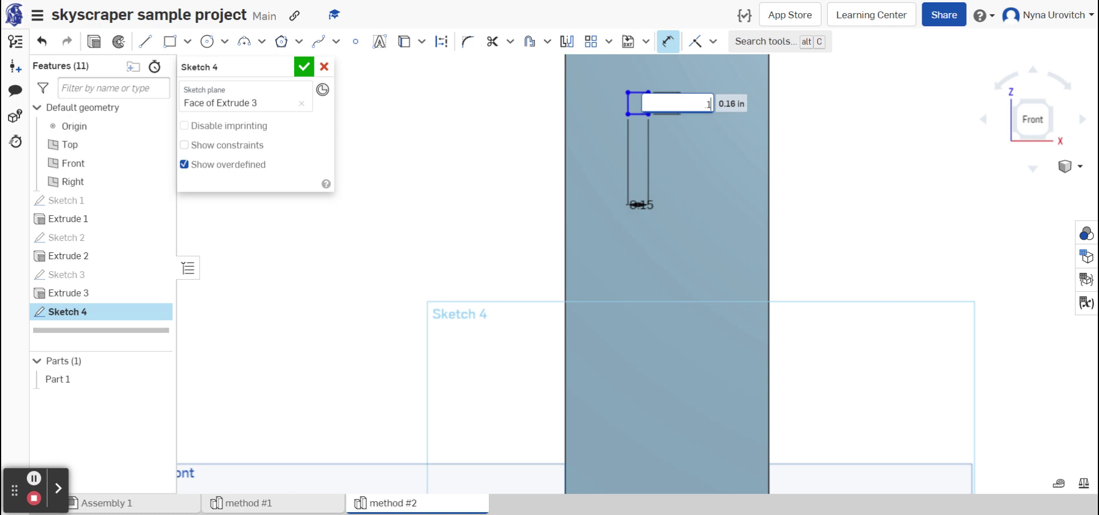
{"action": "type", "text": "5"}
{"action": "key", "text": "Return"}
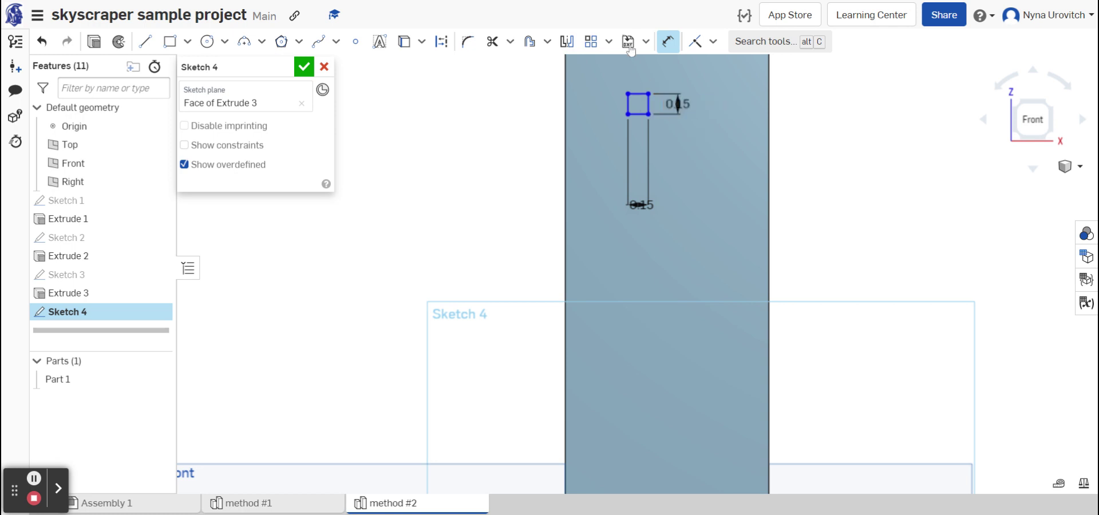
{"action": "left_click", "coordinate": [669, 42]}
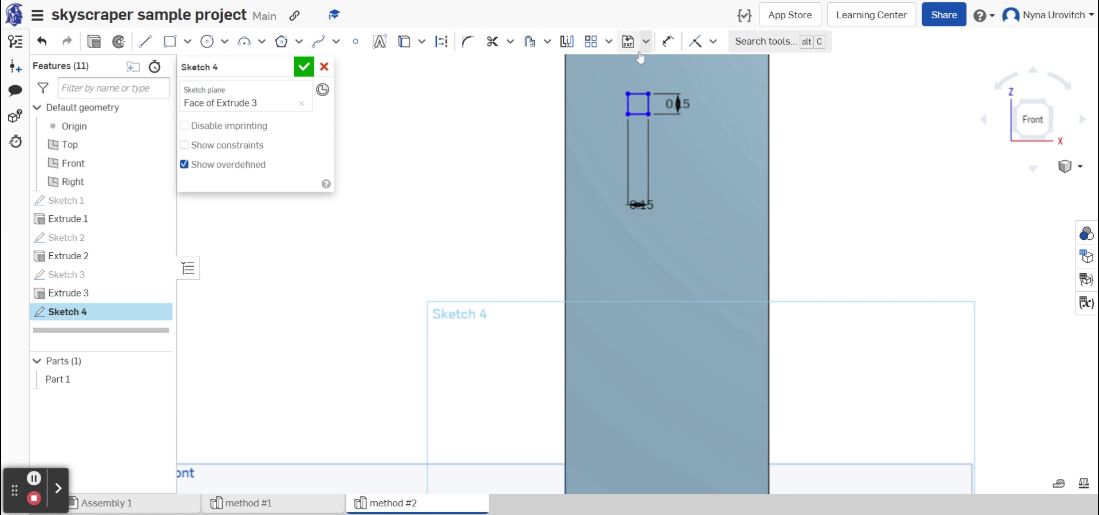
- Project the tower's top edge and place the square 0.2 in below it
{"action": "scroll", "coordinate": [621, 83], "scroll_direction": "down", "scroll_amount": 3}
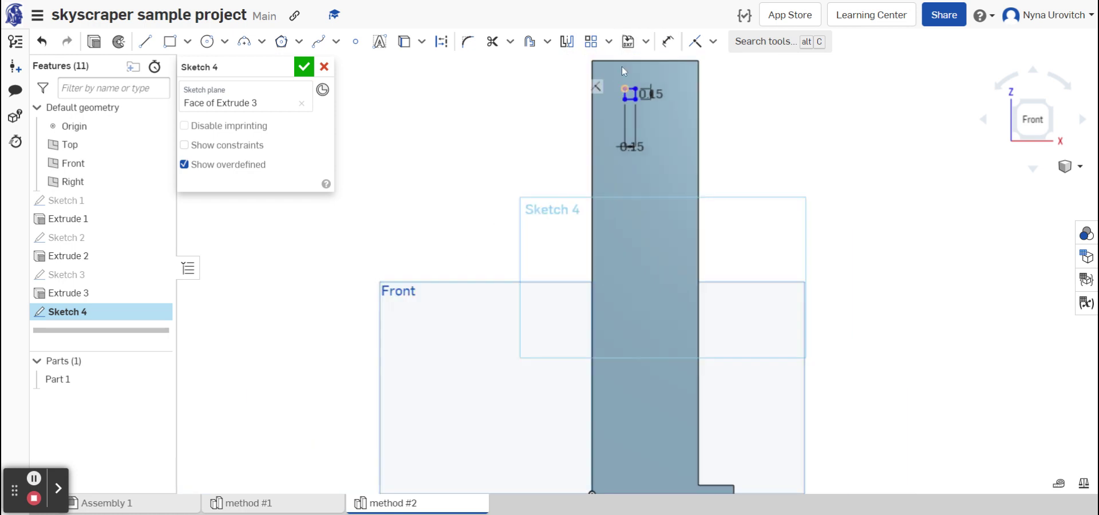
{"action": "left_click", "coordinate": [627, 60]}
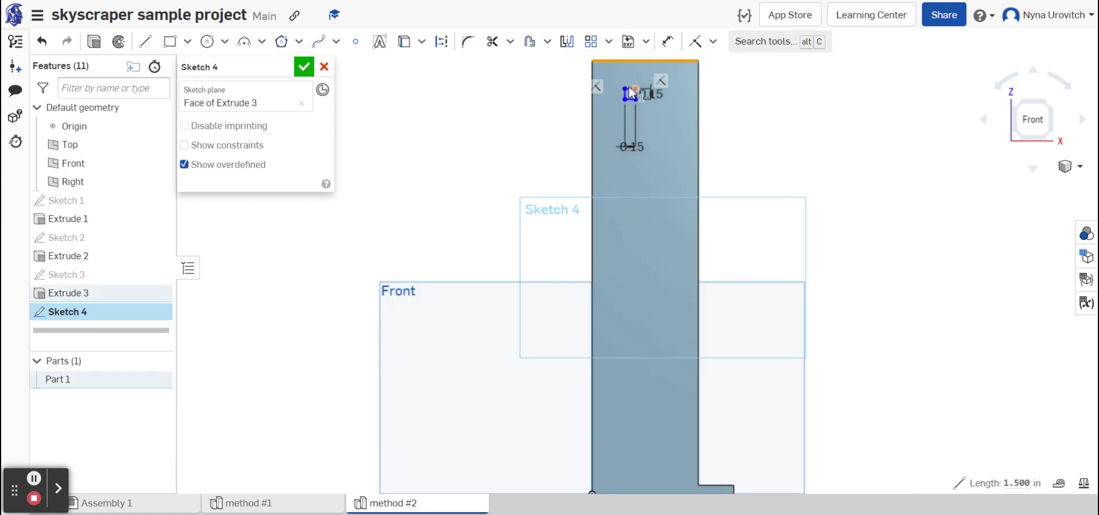
{"action": "left_click", "coordinate": [633, 90]}
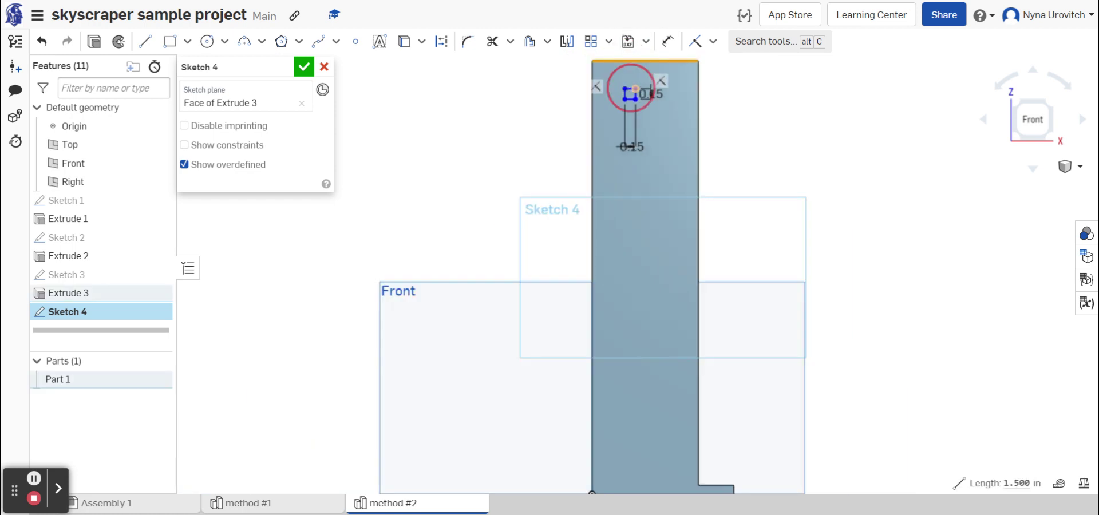
{"action": "left_click", "coordinate": [668, 41]}
{"action": "left_click", "coordinate": [633, 62]}
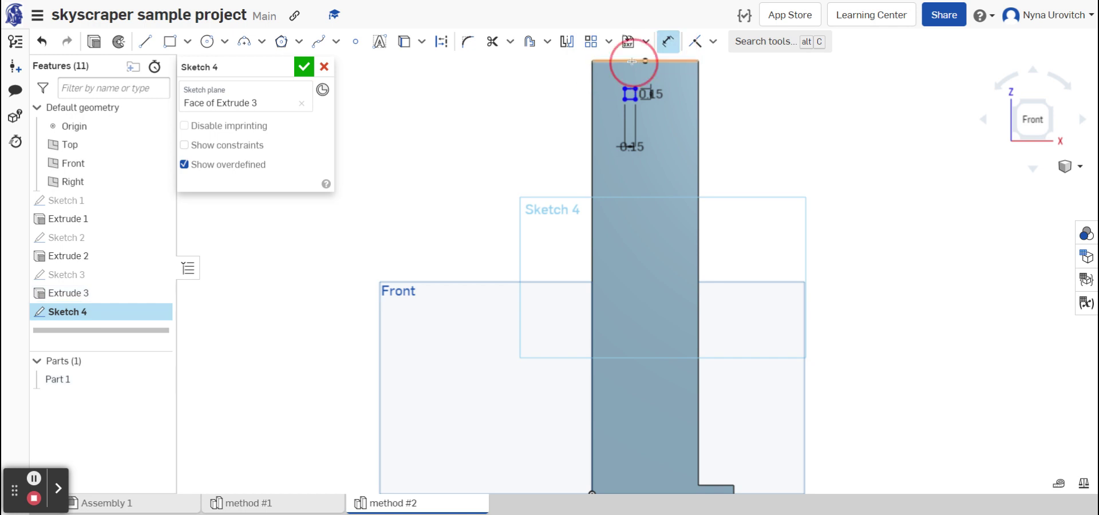
{"action": "scroll", "coordinate": [630, 89], "scroll_direction": "up", "scroll_amount": 5}
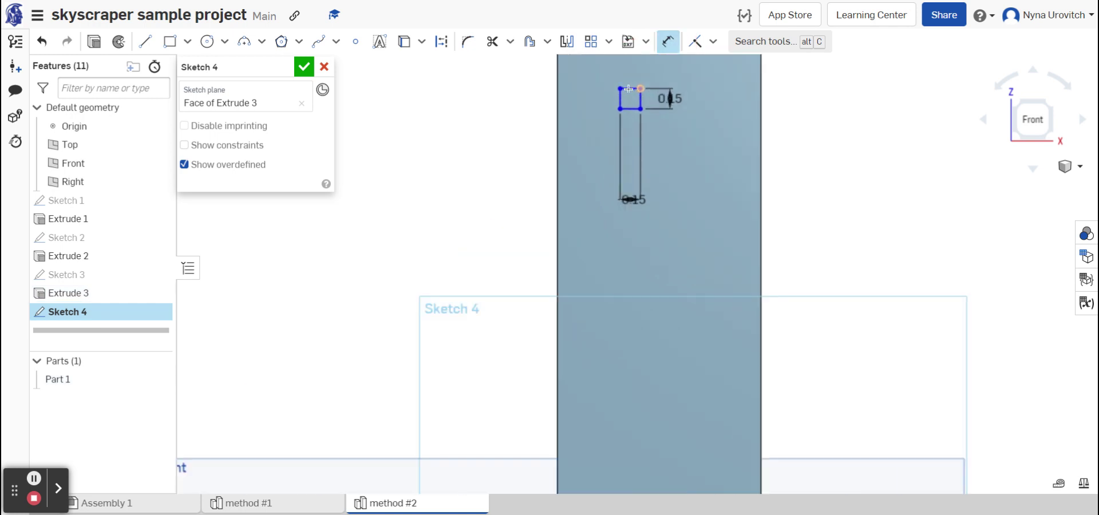
{"action": "left_click", "coordinate": [629, 89]}
{"action": "left_click", "coordinate": [535, 77]}
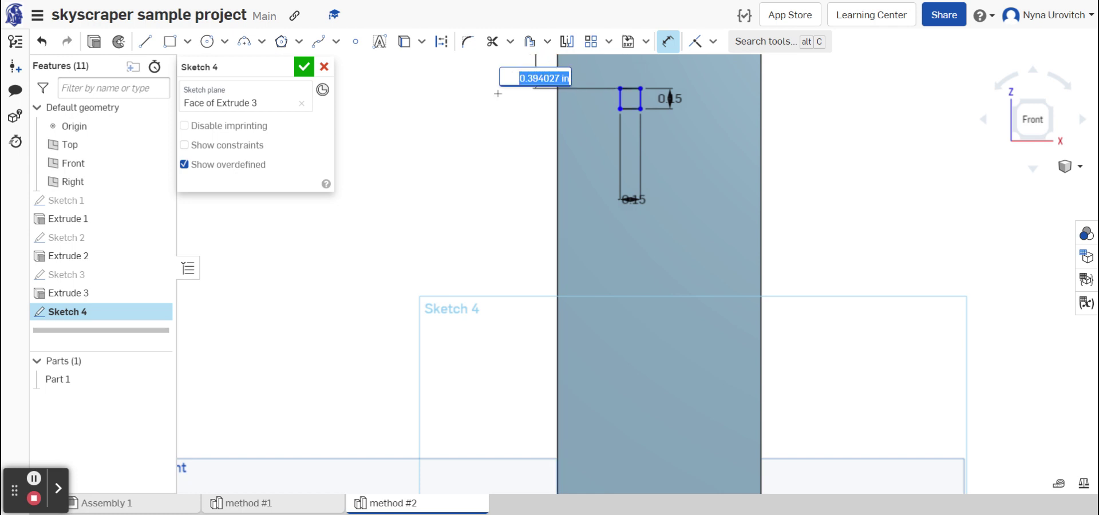
{"action": "type", "text": "0.2"}
{"action": "key", "text": "Return"}
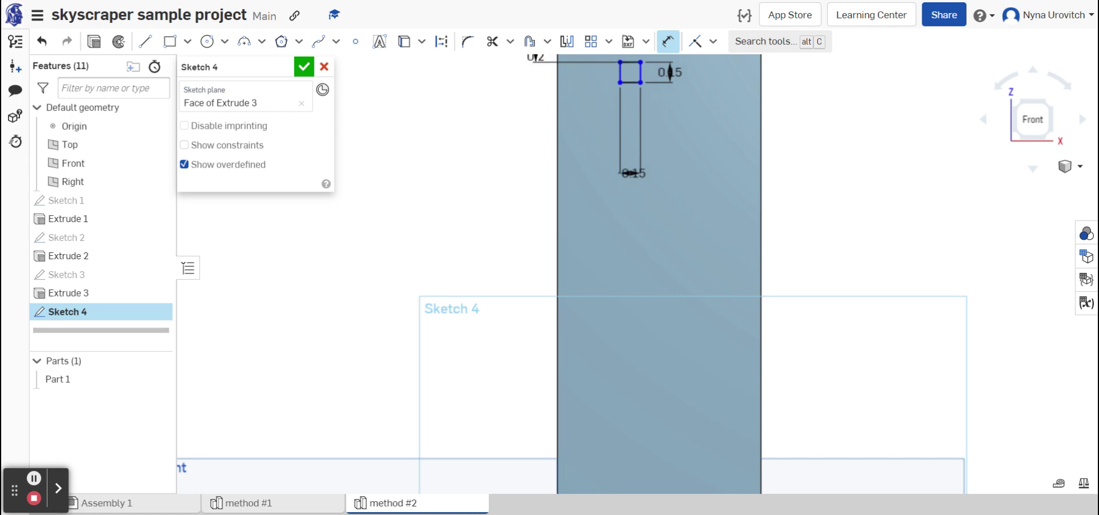
- Dimension the square 0.2 in from the tower's left edge
{"action": "scroll", "coordinate": [550, 103], "scroll_direction": "down", "scroll_amount": 4}
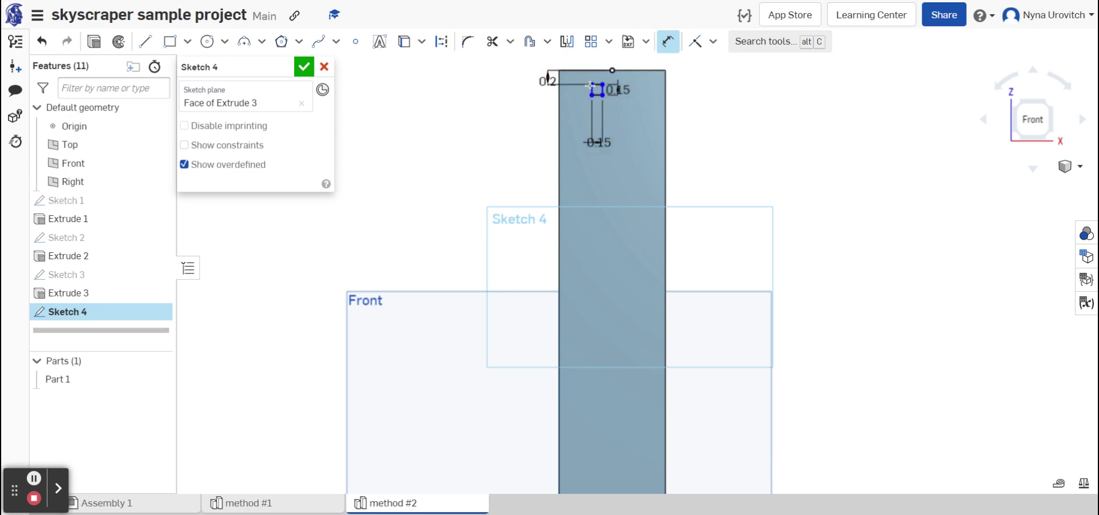
{"action": "scroll", "coordinate": [595, 126], "scroll_direction": "up", "scroll_amount": 3}
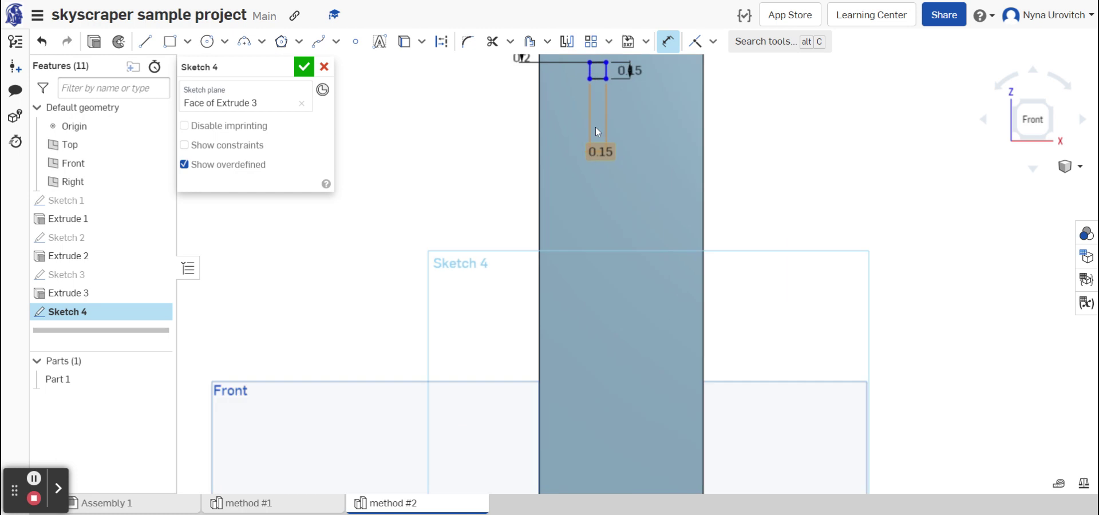
{"action": "left_click", "coordinate": [590, 79]}
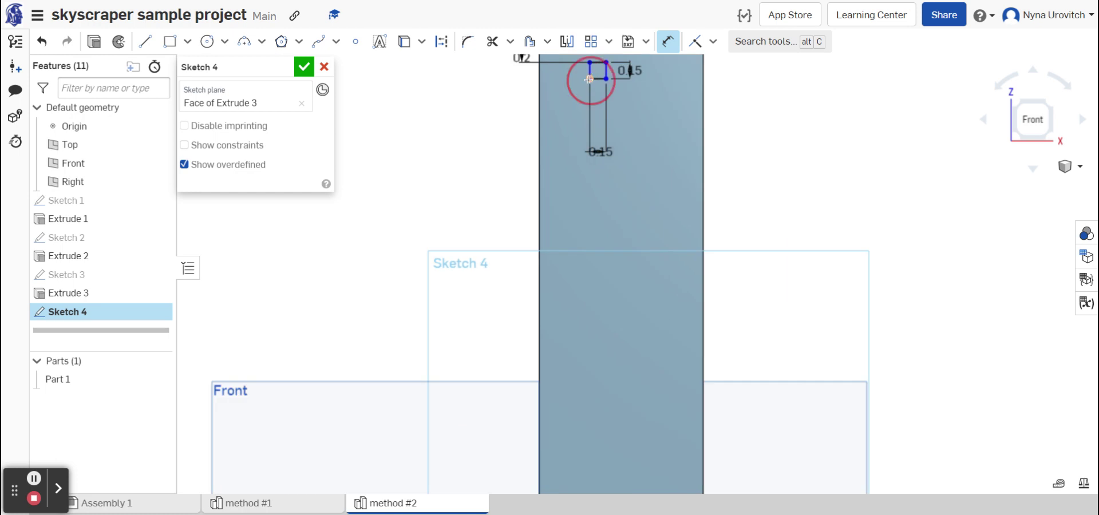
{"action": "left_click", "coordinate": [540, 83]}
{"action": "left_click", "coordinate": [565, 96]}
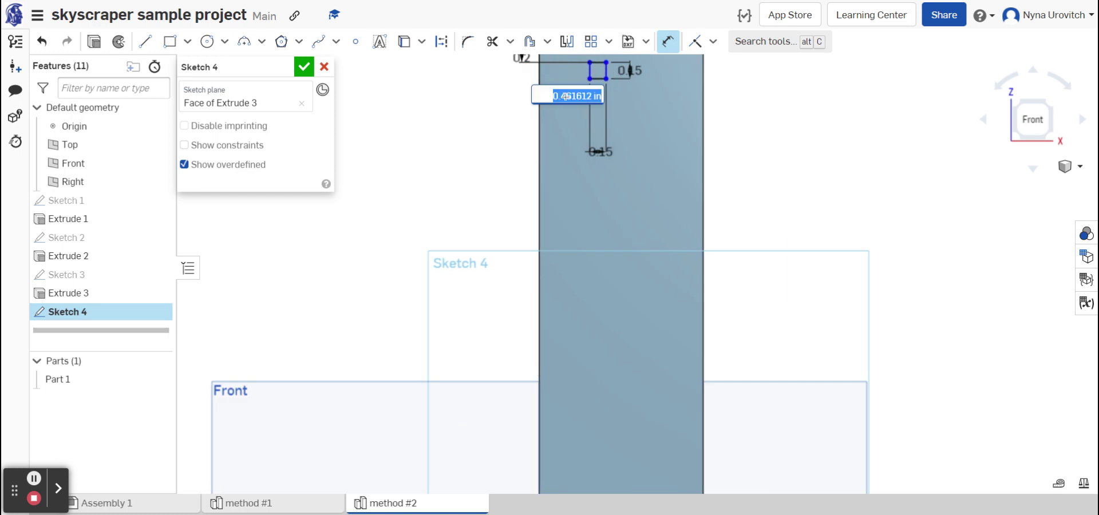
{"action": "type", "text": "0.2"}
{"action": "key", "text": "Return"}
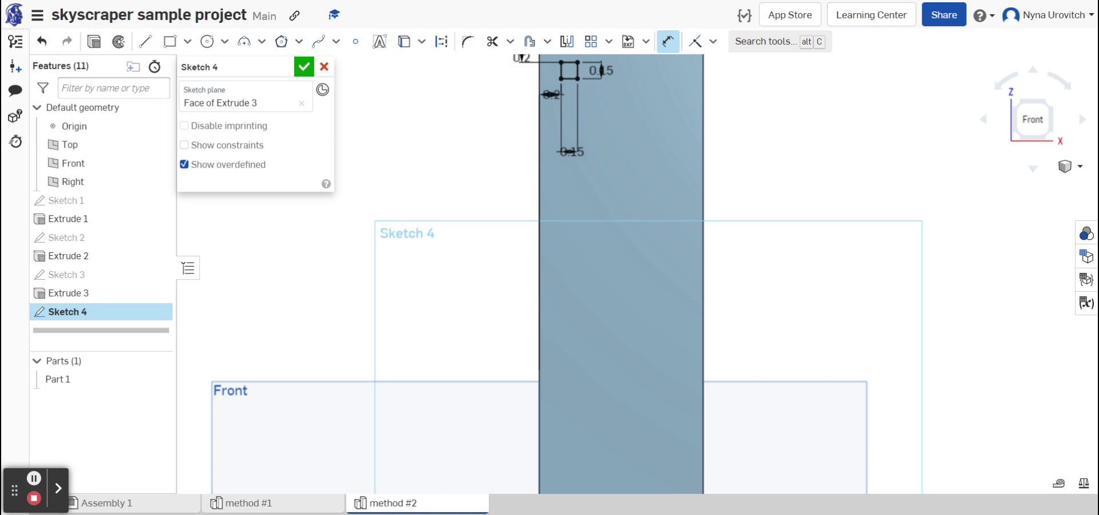
{"action": "scroll", "coordinate": [604, 115], "scroll_direction": "down", "scroll_amount": 3}
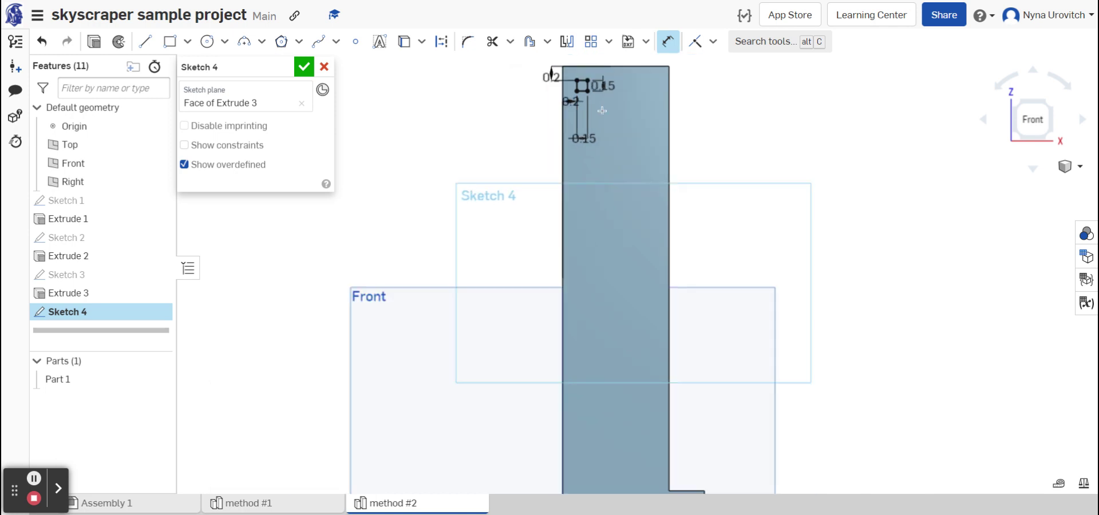
{"action": "scroll", "coordinate": [603, 111], "scroll_direction": "up", "scroll_amount": 2}
{"action": "right_click_drag", "start_coordinate": [604, 113], "coordinate": [605, 177]}
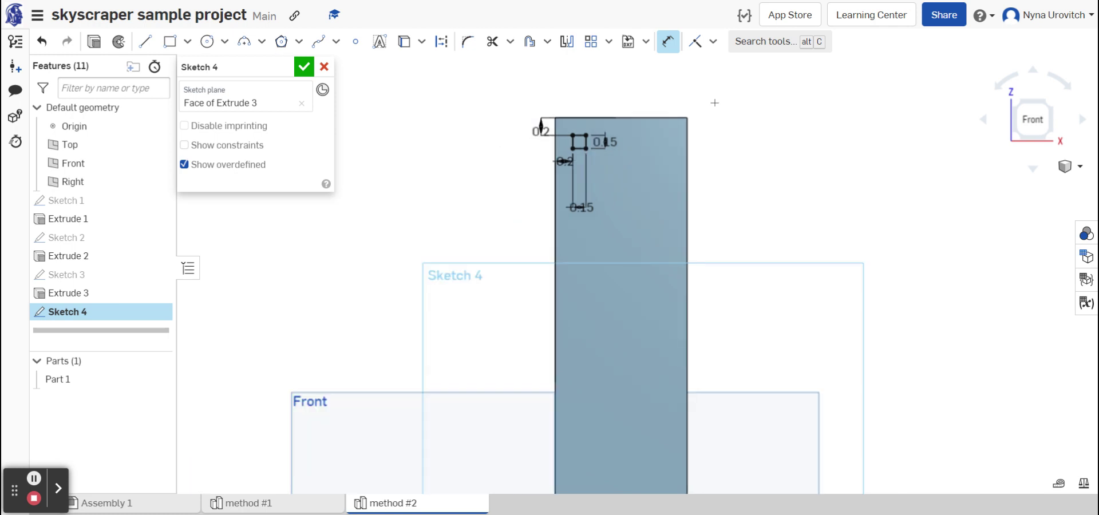
{"action": "scroll", "coordinate": [714, 103], "scroll_direction": "up", "scroll_amount": 2}
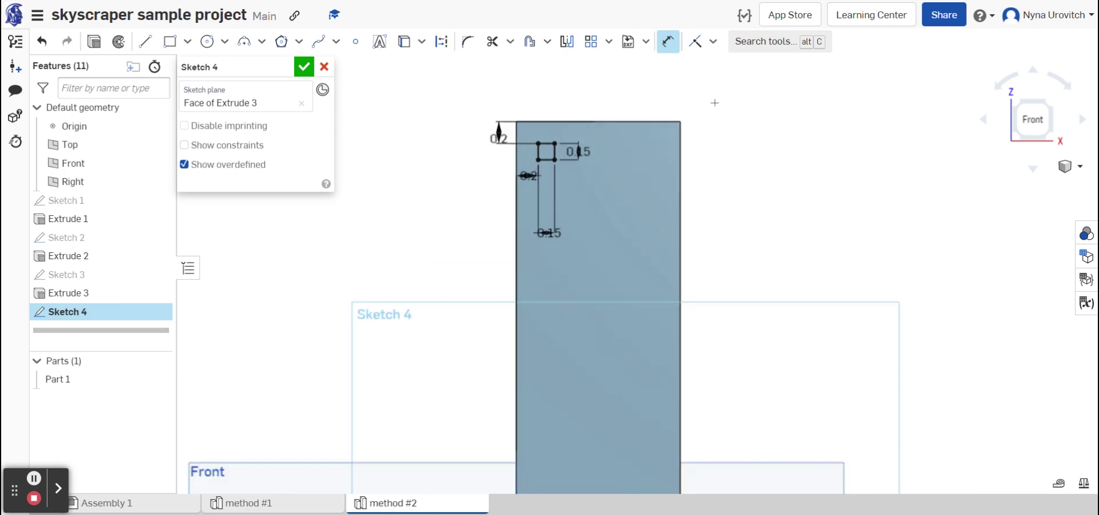
- Clear the sketch selection and discard an attempted angle dimension between the square's edges
{"action": "left_click", "coordinate": [533, 135]}
{"action": "left_click", "coordinate": [558, 171]}
{"action": "left_click", "coordinate": [517, 95]}
{"action": "scroll", "coordinate": [610, 73], "scroll_direction": "up", "scroll_amount": 3}
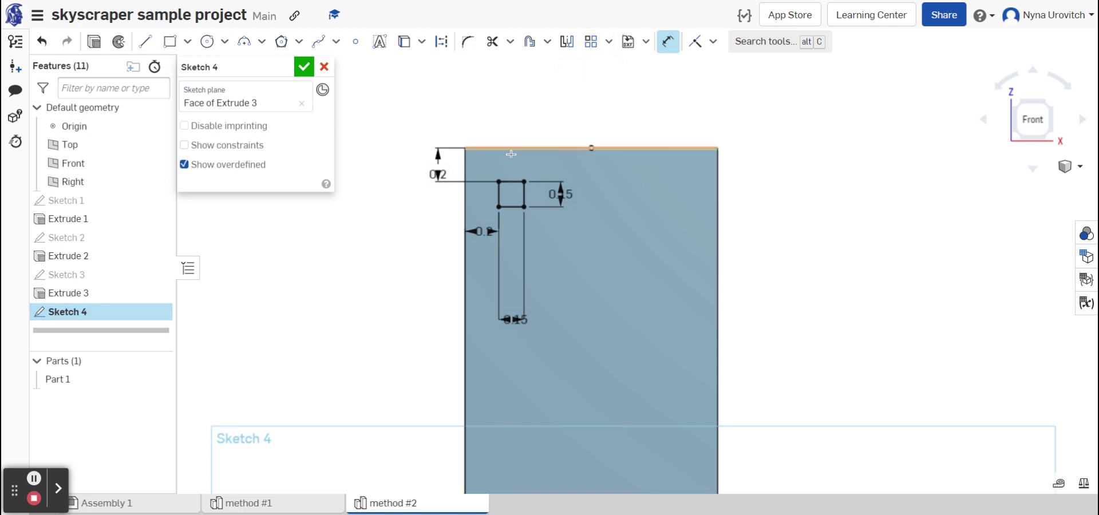
{"action": "left_click", "coordinate": [499, 197]}
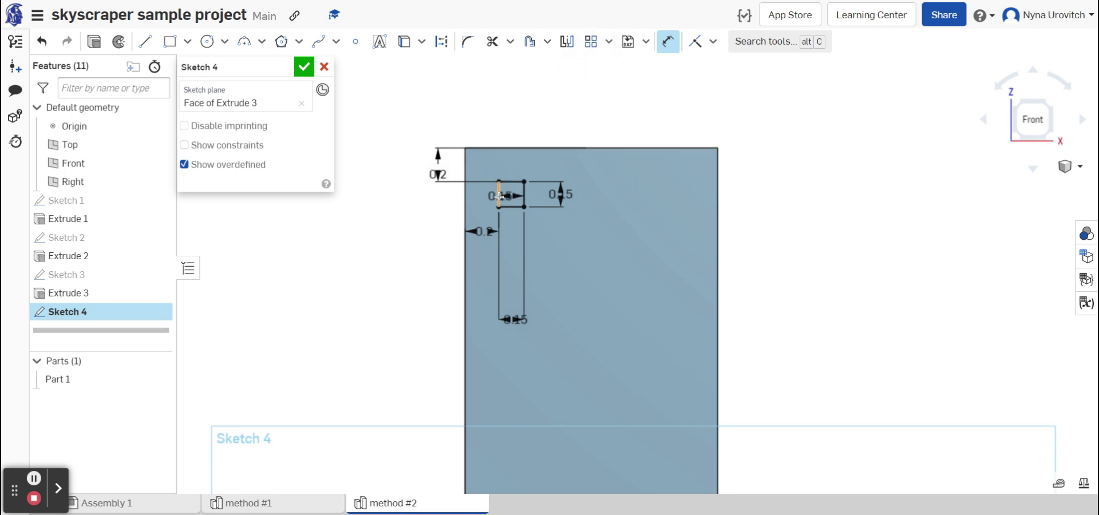
{"action": "left_click", "coordinate": [518, 182]}
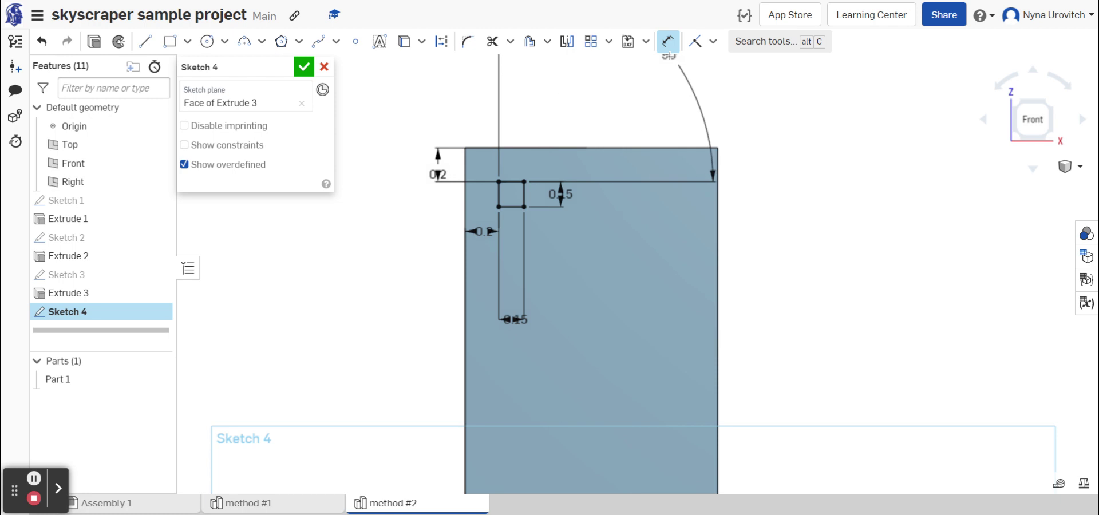
{"action": "left_click", "coordinate": [58, 488]}
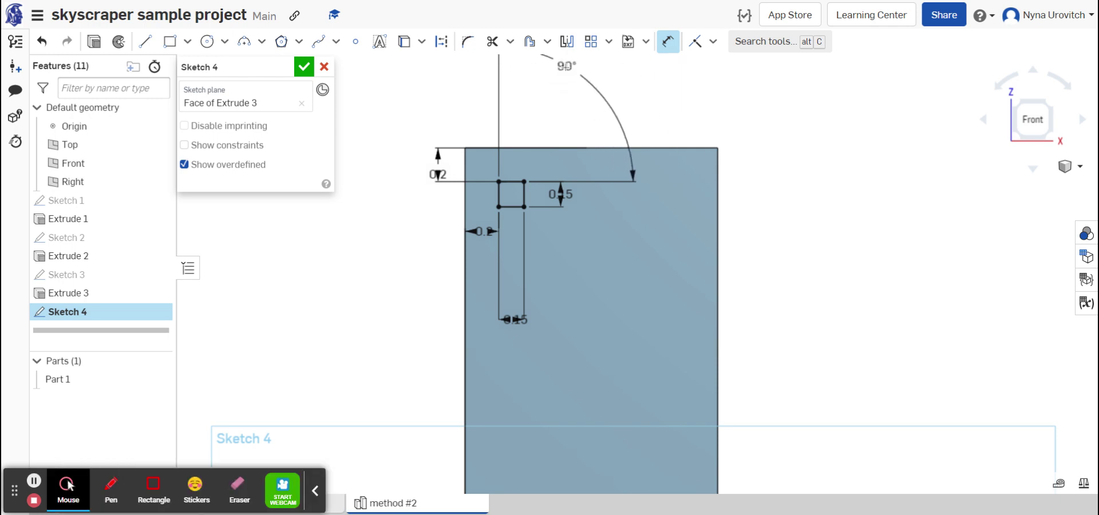
{"action": "left_click", "coordinate": [668, 41]}
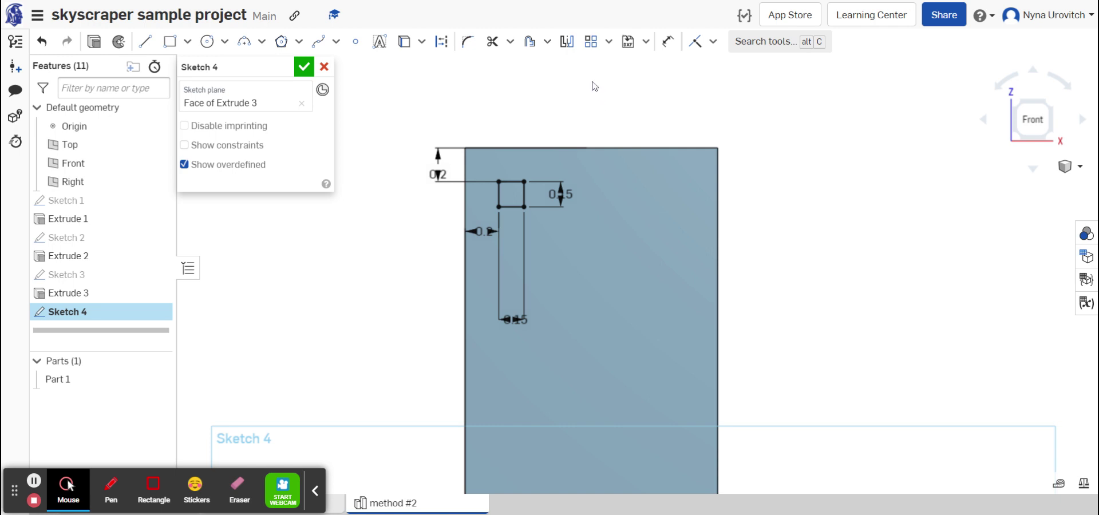
{"action": "left_click", "coordinate": [592, 42]}
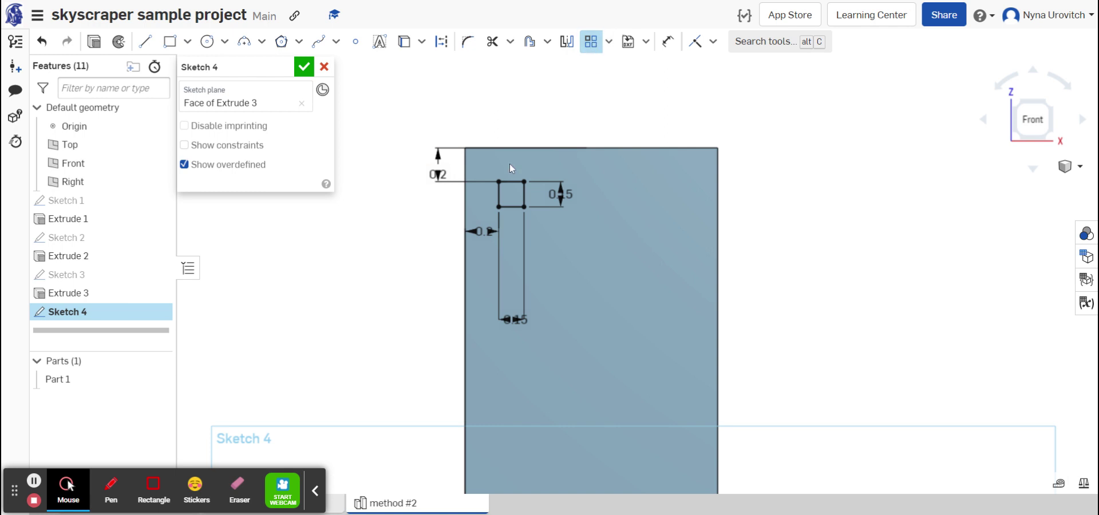
- Select the square's top, left and bottom edges for a sketch linear pattern
{"action": "left_click", "coordinate": [508, 182]}
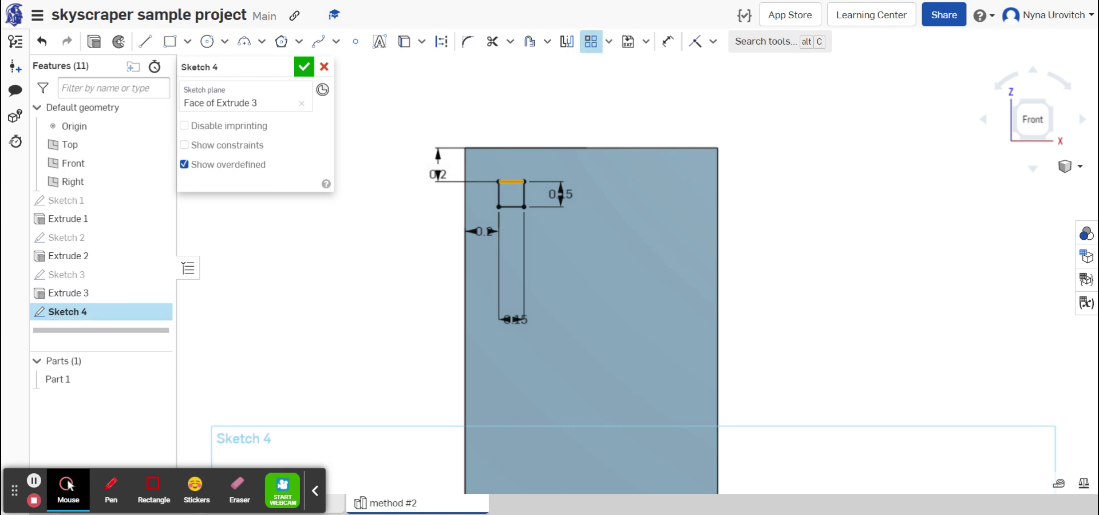
{"action": "left_click", "coordinate": [497, 195]}
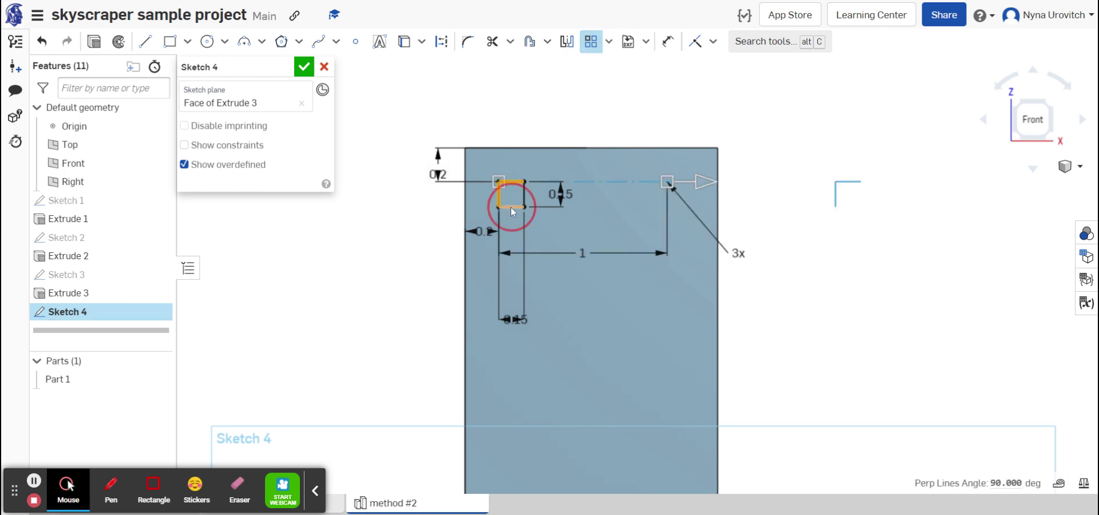
{"action": "left_click", "coordinate": [511, 208]}
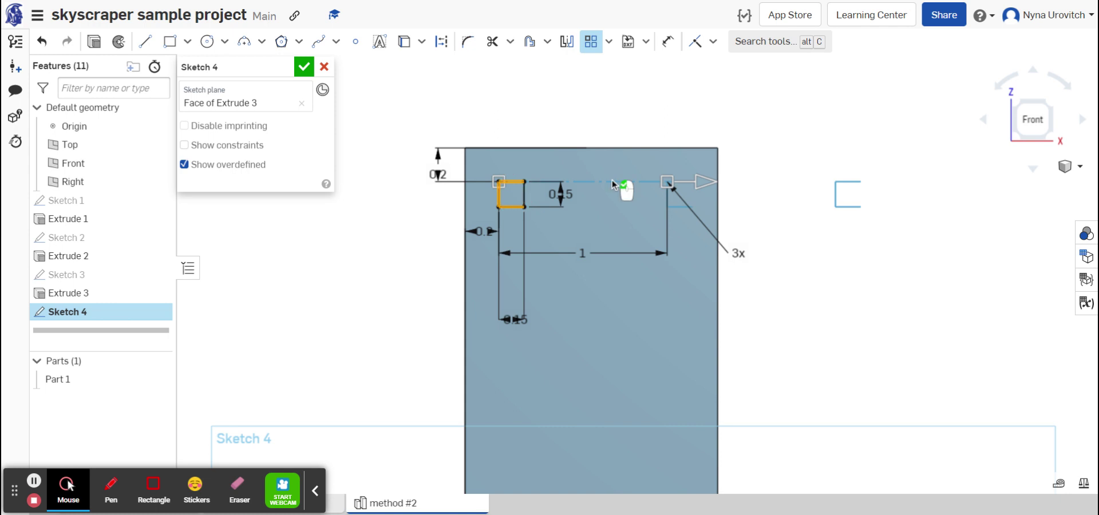
{"action": "scroll", "coordinate": [609, 121], "scroll_direction": "down", "scroll_amount": 3}
{"action": "middle_click_drag", "start_coordinate": [609, 140], "coordinate": [591, 229]}
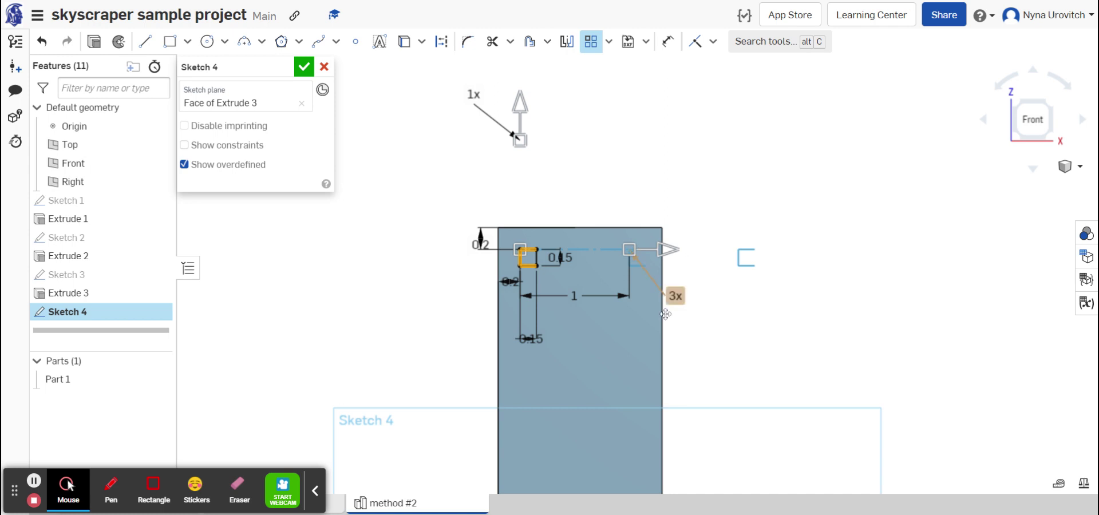
- Set the pattern to 4 copies across spaced 0.35 in apart
{"action": "double_click", "coordinate": [579, 308]}
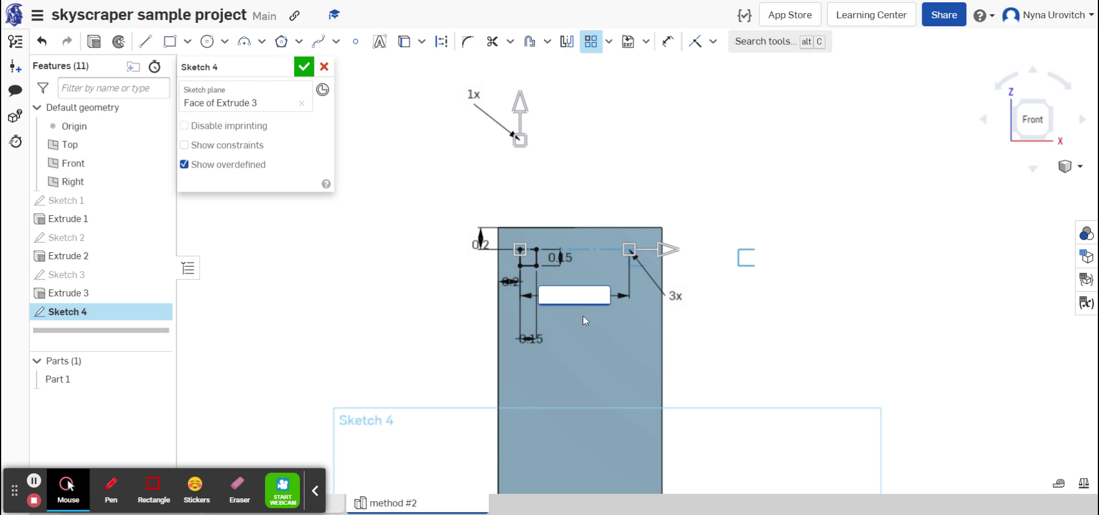
{"action": "type", "text": "0.2"}
{"action": "key", "text": "Return"}
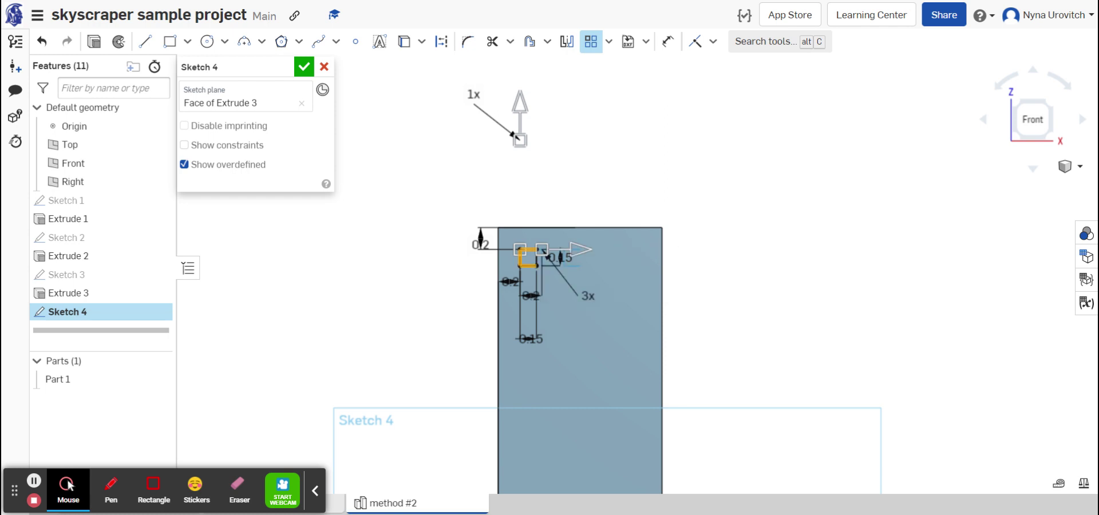
{"action": "left_click", "coordinate": [621, 334]}
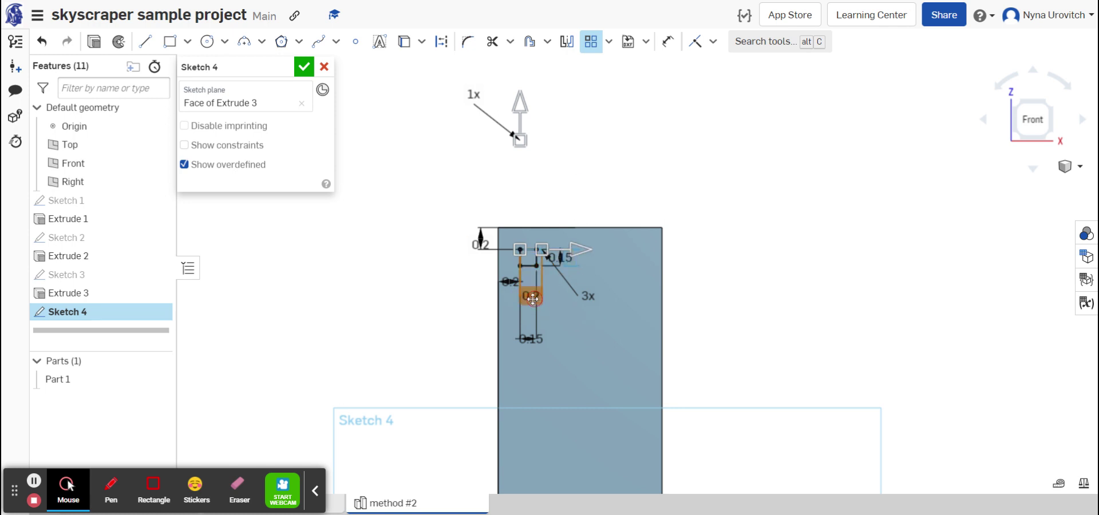
{"action": "double_click", "coordinate": [533, 299]}
{"action": "key", "text": "BackSpace"}
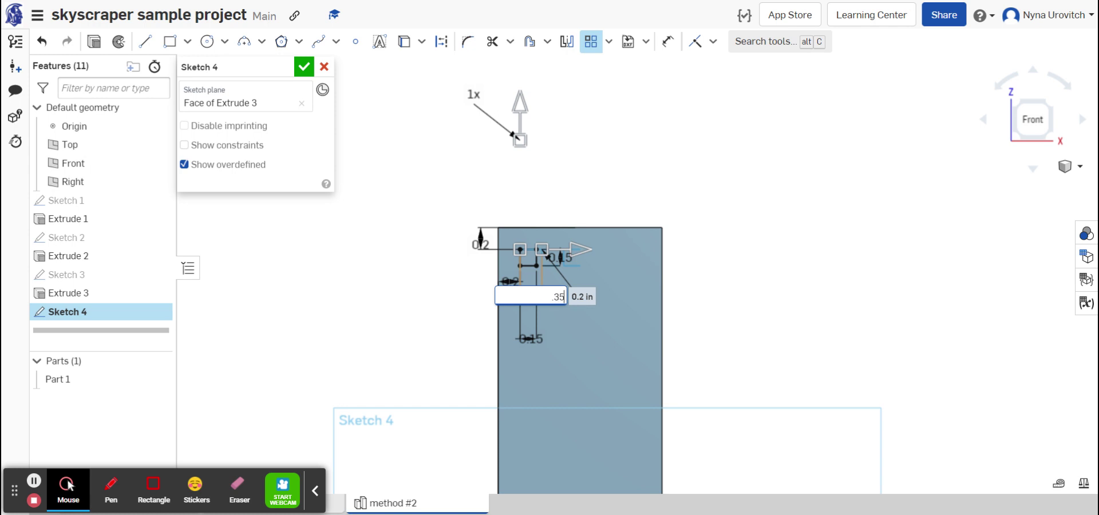
{"action": "key", "text": "Return"}
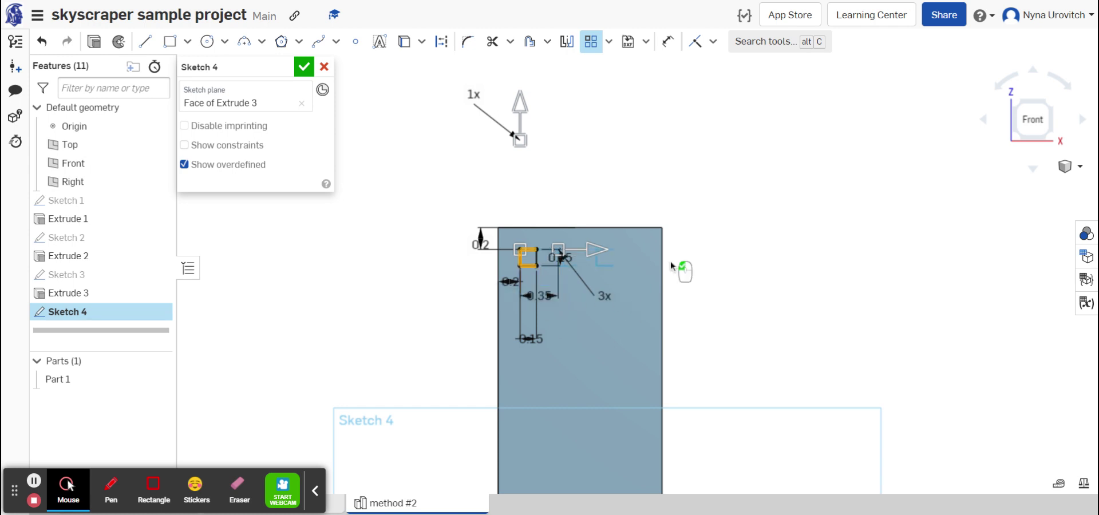
{"action": "double_click", "coordinate": [602, 294]}
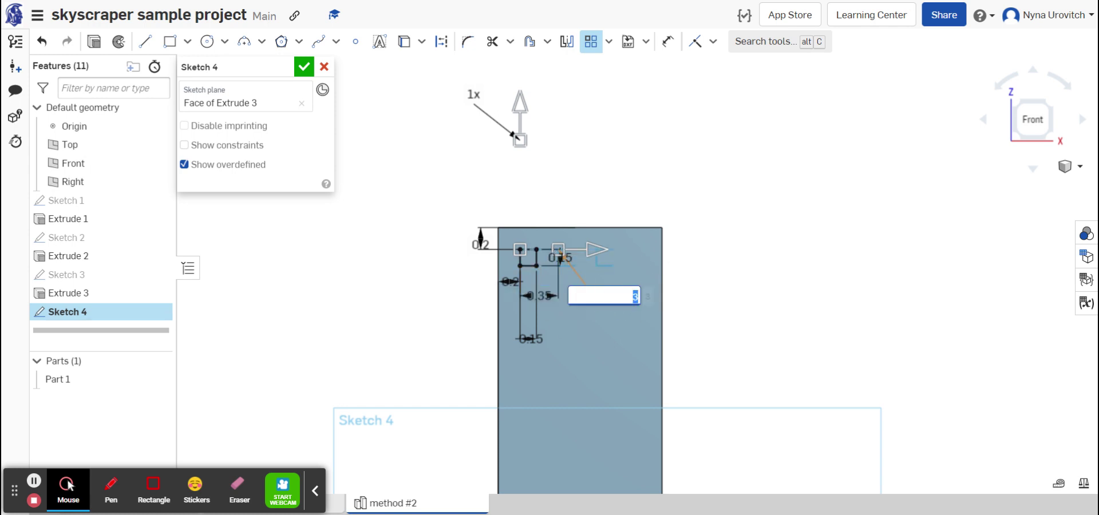
{"action": "type", "text": "4"}
{"action": "key", "text": "Return"}
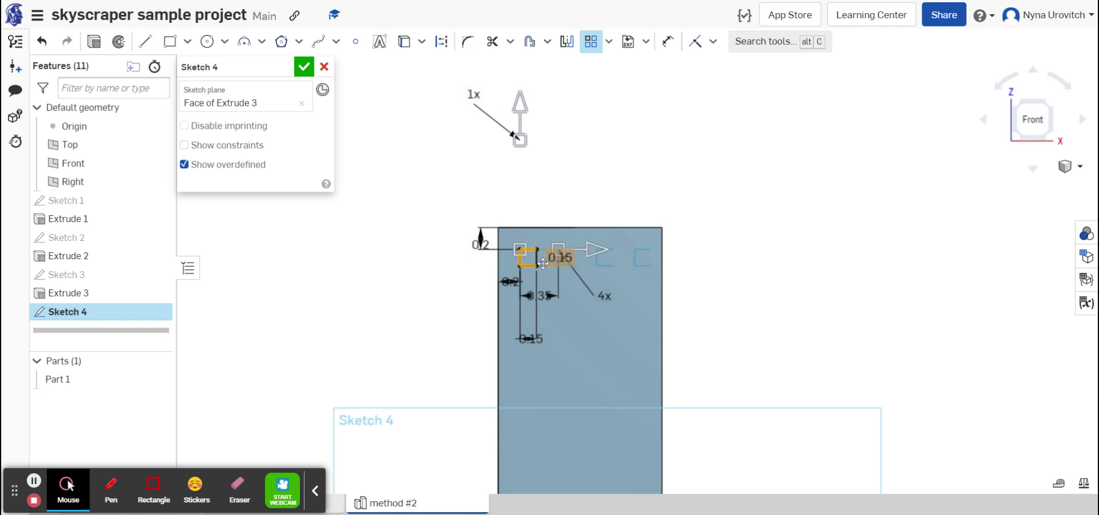
- Add the square's right edge to the pattern selection
{"action": "left_click", "coordinate": [537, 263]}
{"action": "left_click", "coordinate": [520, 104]}
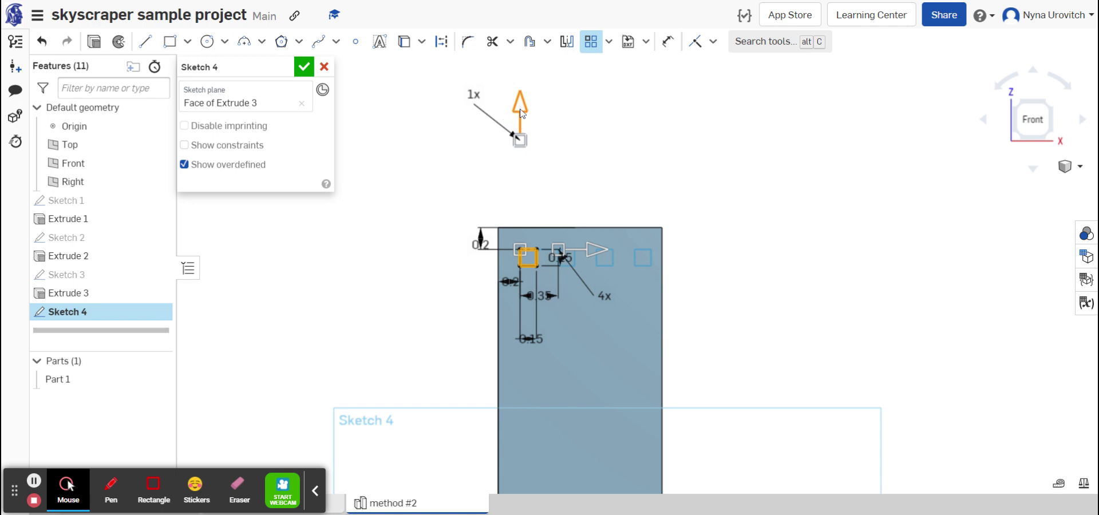
{"action": "left_click", "coordinate": [534, 152]}
- Extend the pattern vertically into 15 rows spaced 0.35 in apart
{"action": "scroll", "coordinate": [534, 152], "scroll_direction": "down", "scroll_amount": 2}
{"action": "left_click_drag", "start_coordinate": [523, 142], "coordinate": [522, 196]}
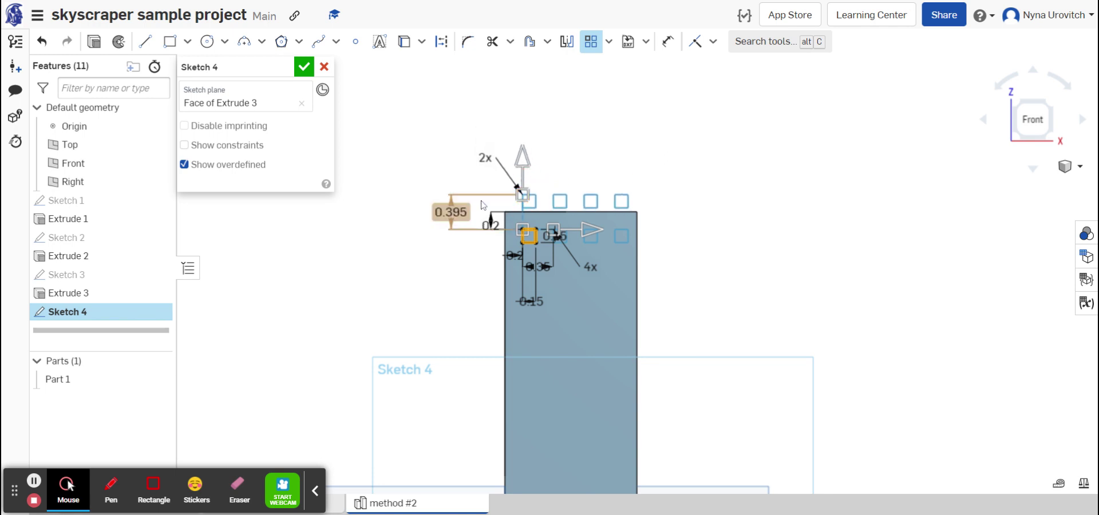
{"action": "left_click", "coordinate": [458, 210]}
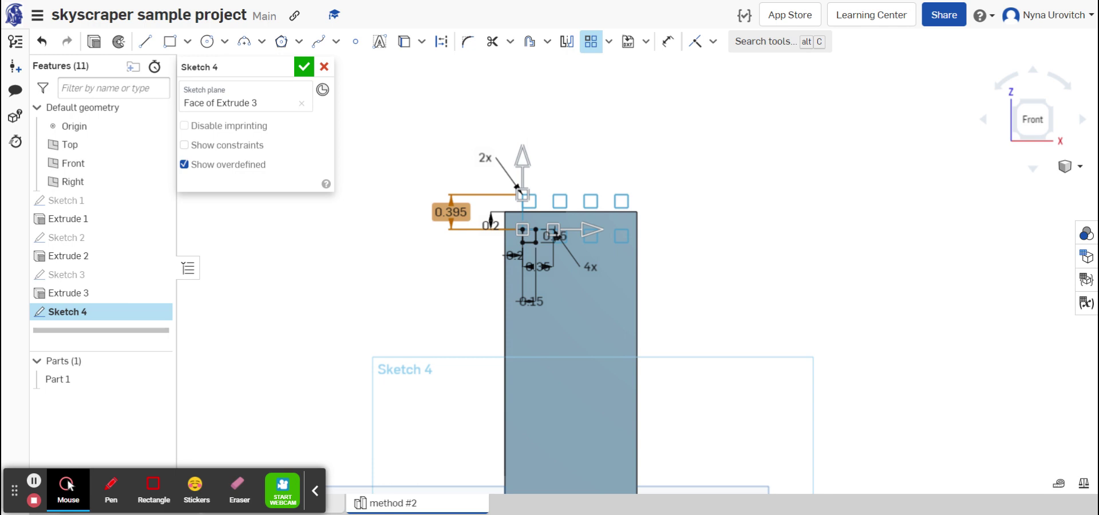
{"action": "double_click", "coordinate": [451, 212]}
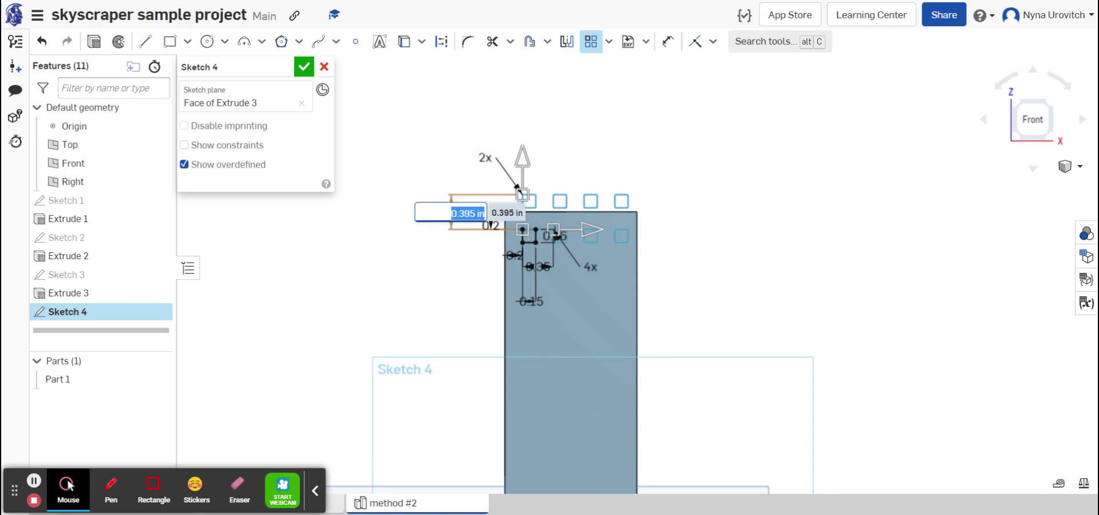
{"action": "key", "text": "BackSpace"}
{"action": "type", "text": "5"}
{"action": "key", "text": "Return"}
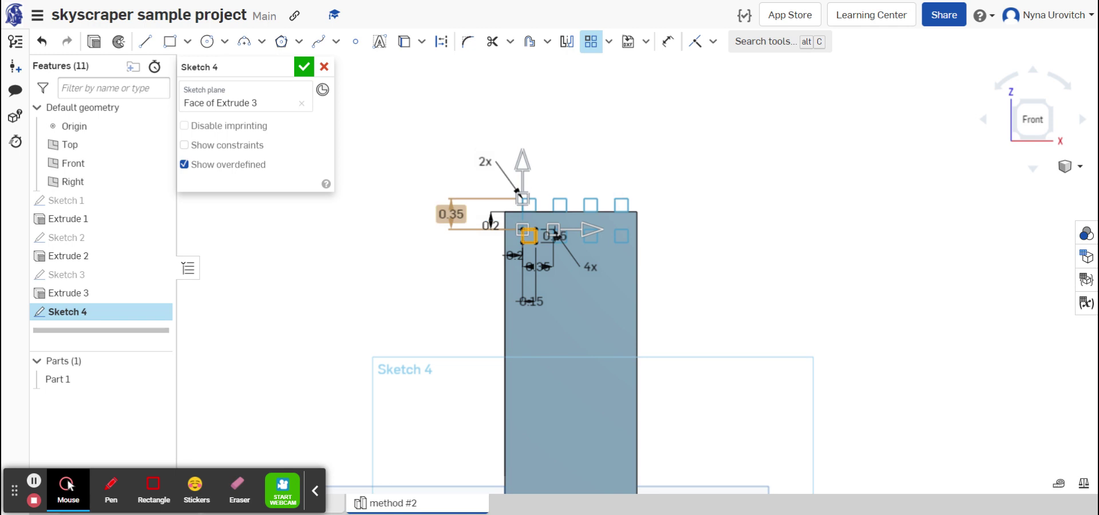
{"action": "double_click", "coordinate": [486, 162]}
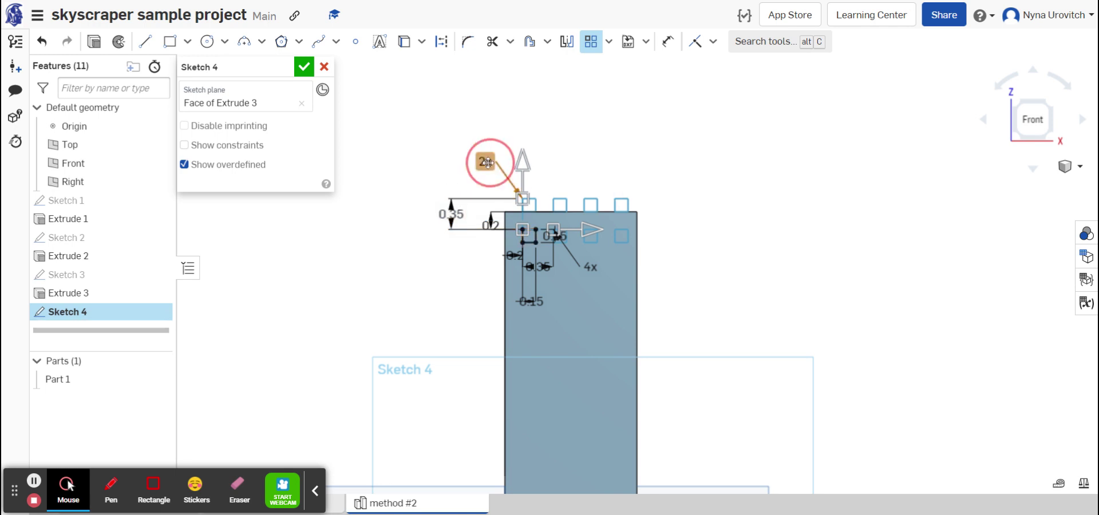
{"action": "key", "text": "BackSpace"}
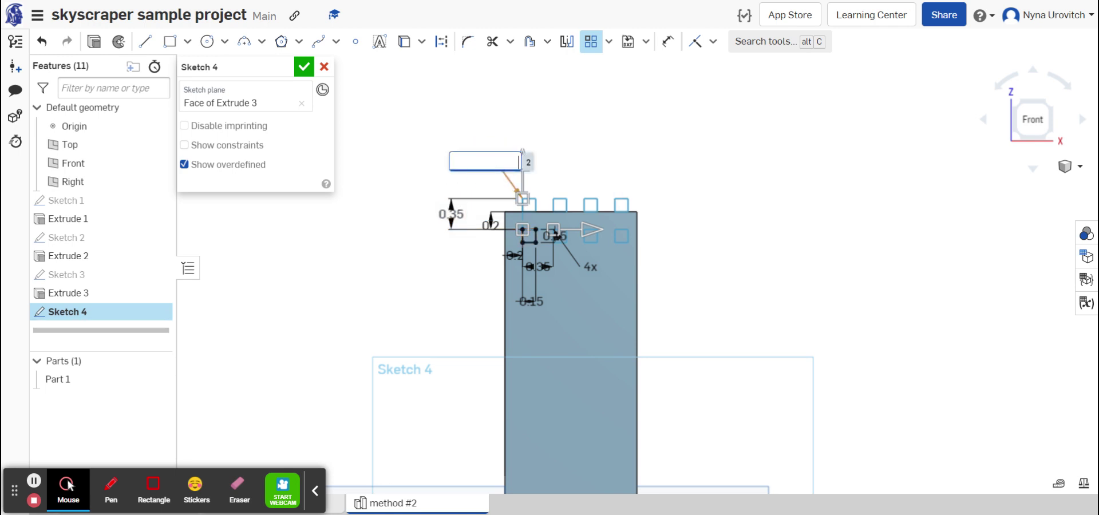
{"action": "type", "text": "15"}
{"action": "key", "text": "Return"}
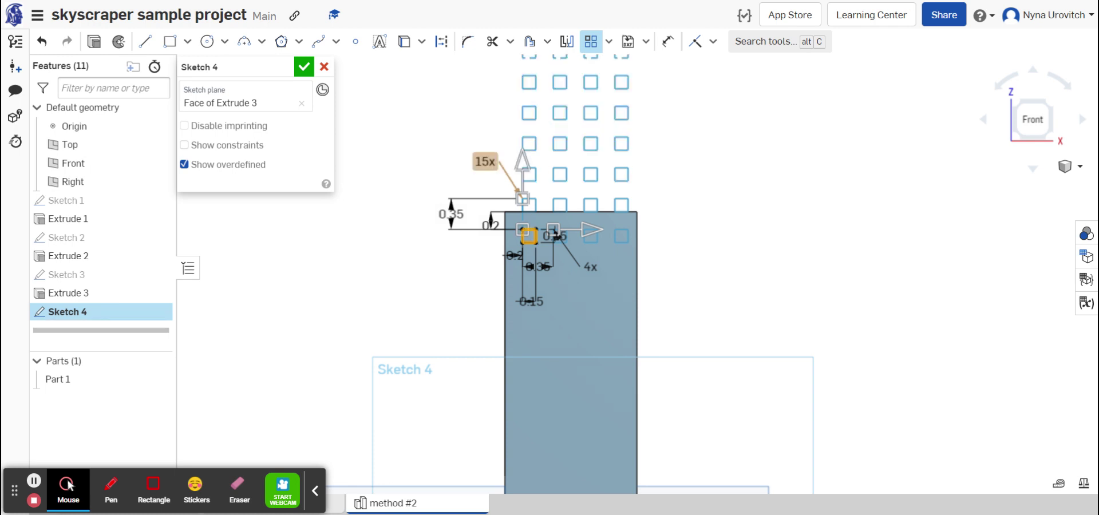
{"action": "left_click_drag", "start_coordinate": [524, 163], "coordinate": [517, 223]}
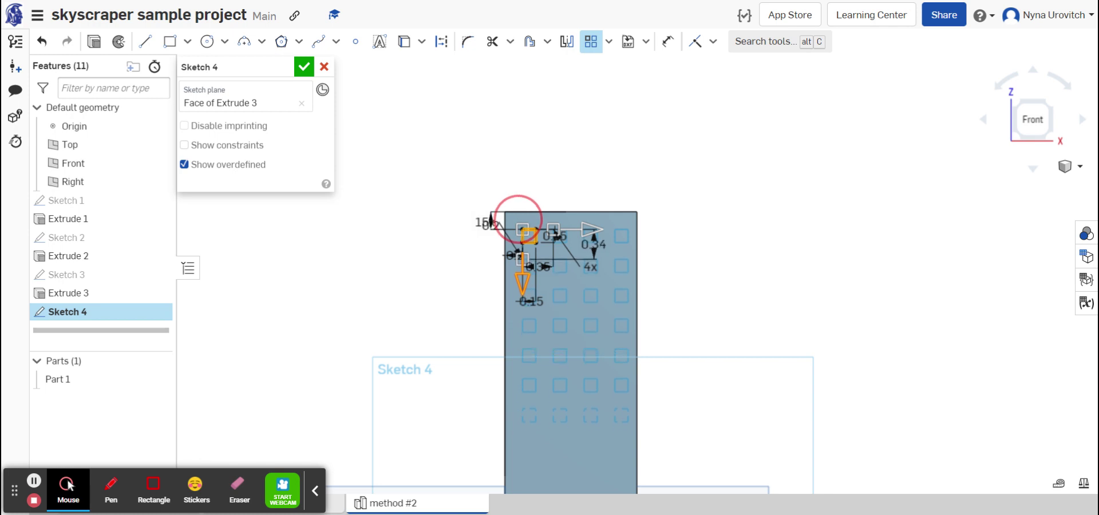
{"action": "left_click_drag", "start_coordinate": [518, 219], "coordinate": [519, 225]}
{"action": "left_click", "coordinate": [599, 169]}
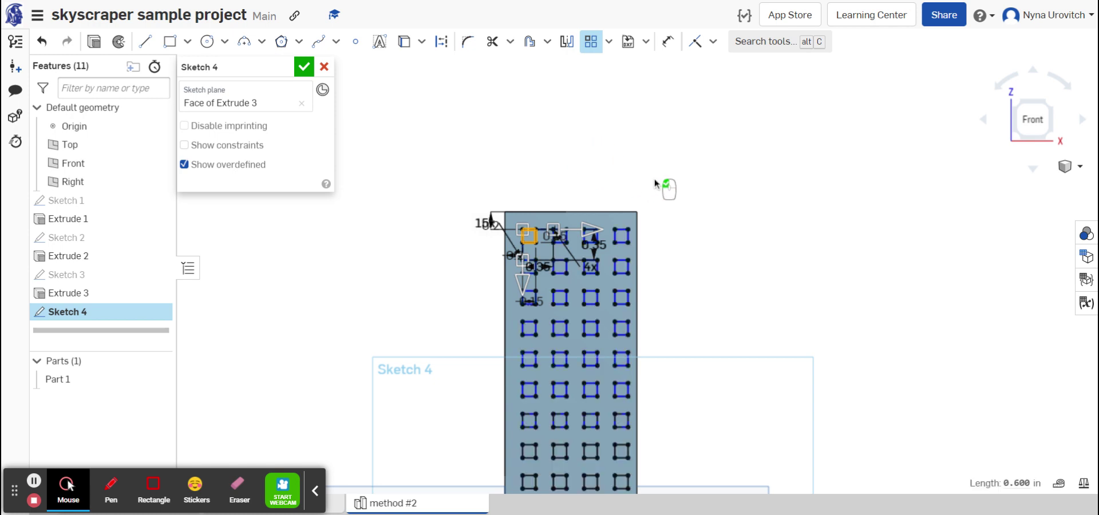
{"action": "scroll", "coordinate": [643, 185], "scroll_direction": "down", "scroll_amount": 1}
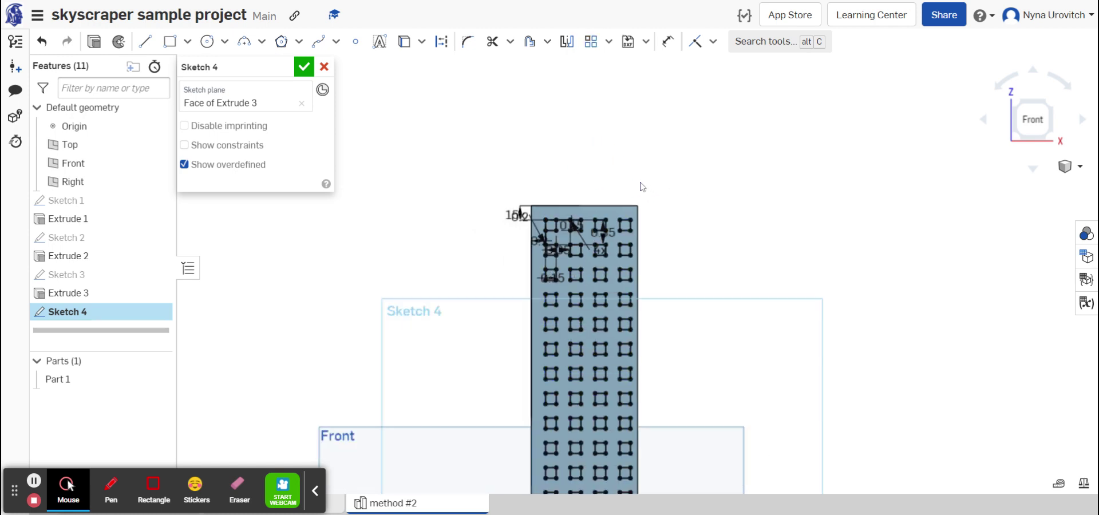
{"action": "mouse_move", "coordinate": [724, 184]}
{"action": "middle_mouse_down"}
{"action": "mouse_move", "coordinate": [645, 120]}
{"action": "mouse_move", "coordinate": [663, 55]}
{"action": "middle_mouse_up"}
{"action": "scroll", "coordinate": [626, 252], "scroll_direction": "down", "scroll_amount": 1}
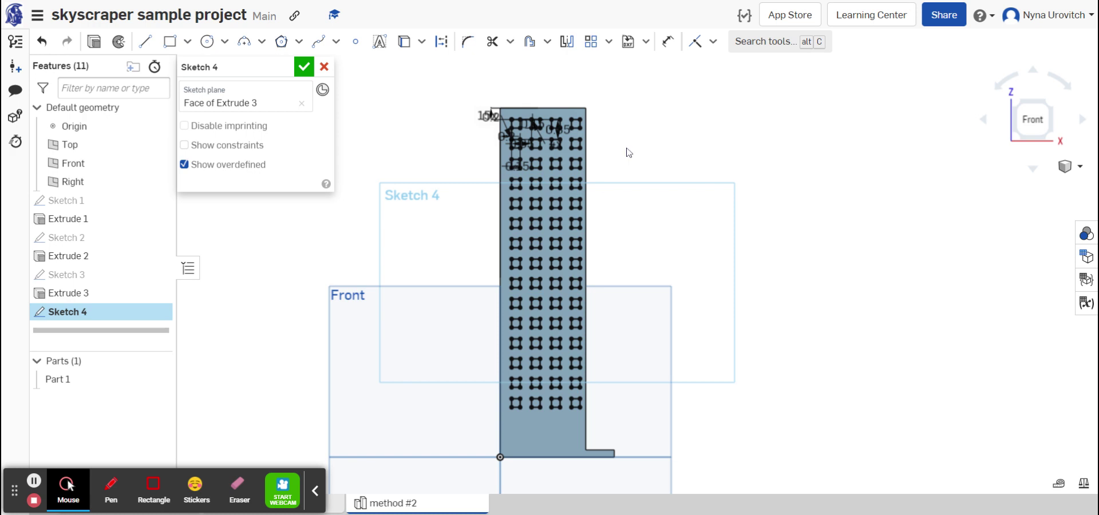
- Change the window pattern's row count from 15 to 17
{"action": "scroll", "coordinate": [555, 133], "scroll_direction": "up", "scroll_amount": 5}
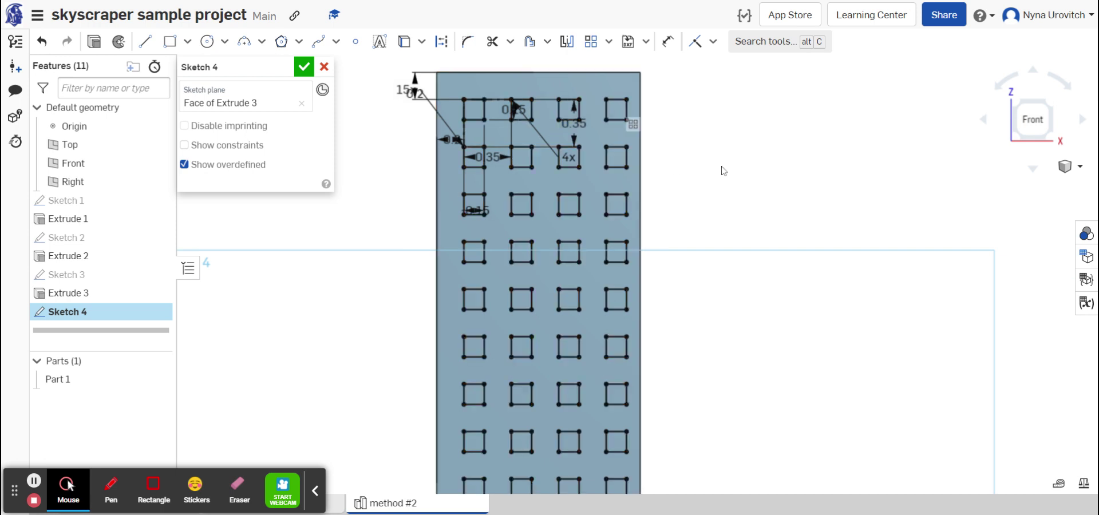
{"action": "left_click", "coordinate": [492, 132]}
{"action": "scroll", "coordinate": [387, 110], "scroll_direction": "up", "scroll_amount": 4}
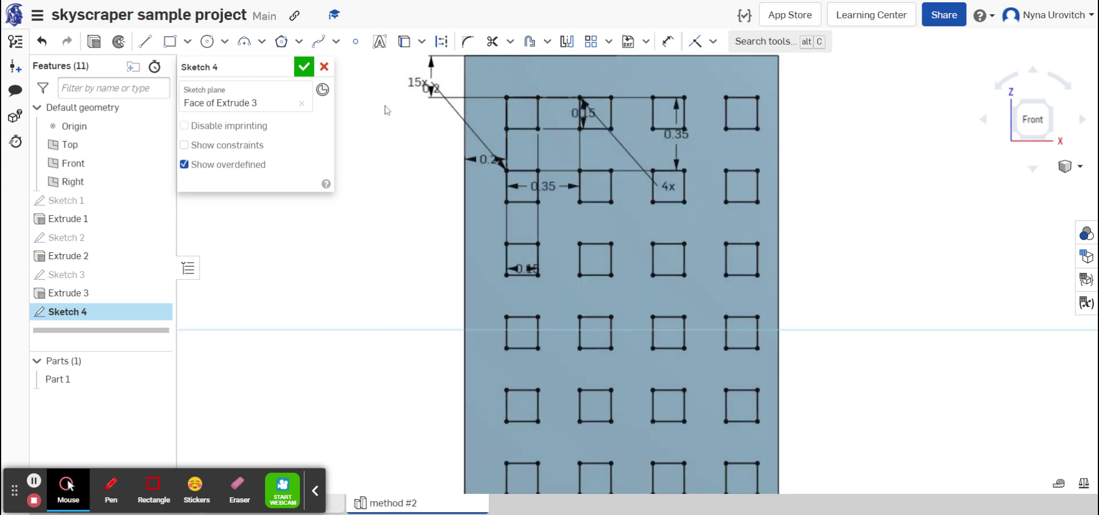
{"action": "mouse_move", "coordinate": [390, 111]}
{"action": "right_mouse_down"}
{"action": "mouse_move", "coordinate": [390, 177]}
{"action": "mouse_move", "coordinate": [380, 178]}
{"action": "right_mouse_up"}
{"action": "left_click", "coordinate": [410, 150]}
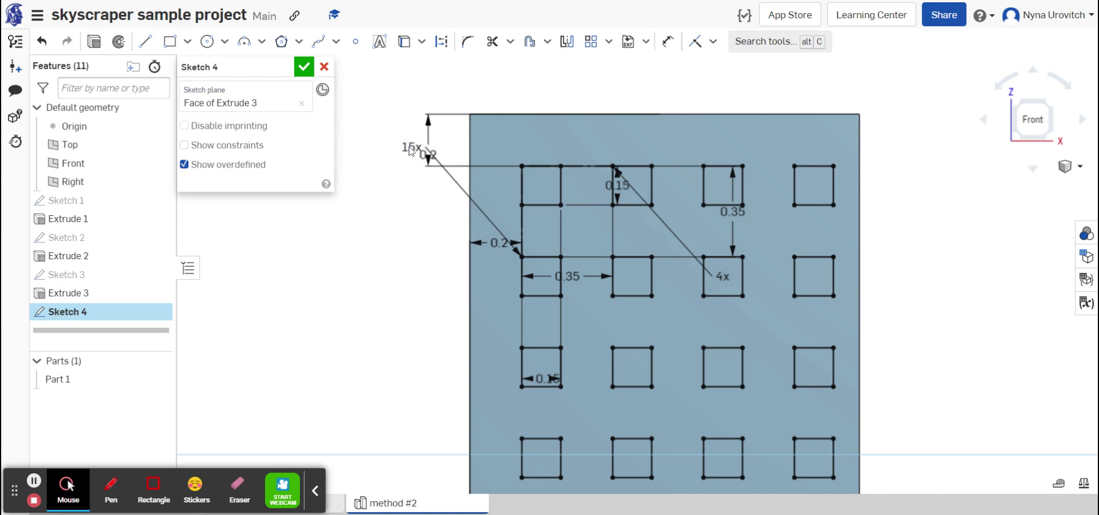
{"action": "double_click", "coordinate": [406, 148]}
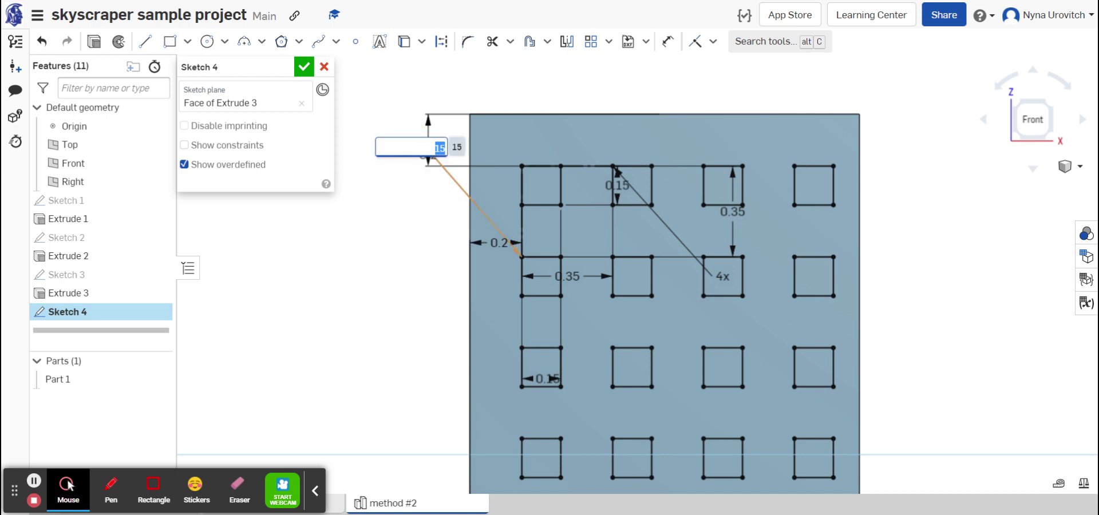
{"action": "key", "text": "BackSpace"}
{"action": "type", "text": "17"}
{"action": "key", "text": "Escape"}
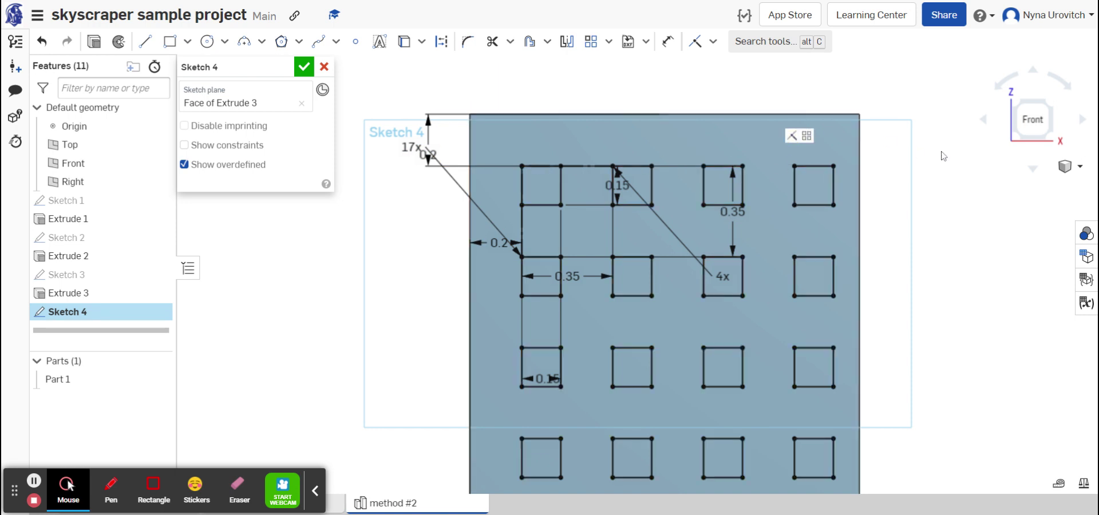
- Zoom out to check the whole building with its window grid
{"action": "scroll", "coordinate": [943, 156], "scroll_direction": "down", "scroll_amount": 3}
{"action": "mouse_move", "coordinate": [933, 160]}
{"action": "middle_mouse_down"}
{"action": "mouse_move", "coordinate": [731, 49]}
{"action": "mouse_move", "coordinate": [709, 19]}
{"action": "mouse_move", "coordinate": [743, 67]}
{"action": "middle_mouse_up"}
{"action": "scroll", "coordinate": [766, 143], "scroll_direction": "down", "scroll_amount": 5}
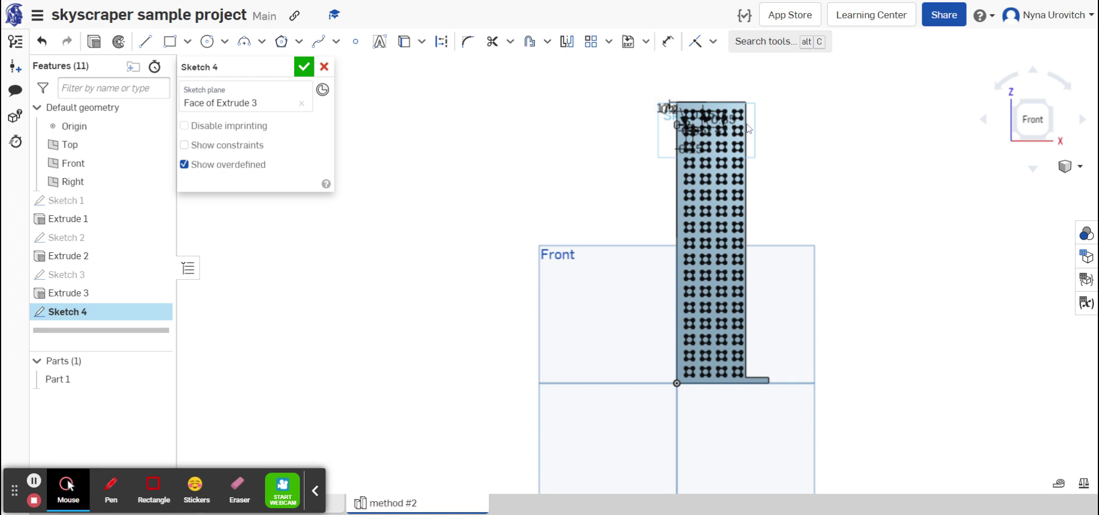
{"action": "middle_click_drag", "start_coordinate": [727, 123], "coordinate": [700, 126]}
{"action": "scroll", "coordinate": [748, 128], "scroll_direction": "up", "scroll_amount": 2}
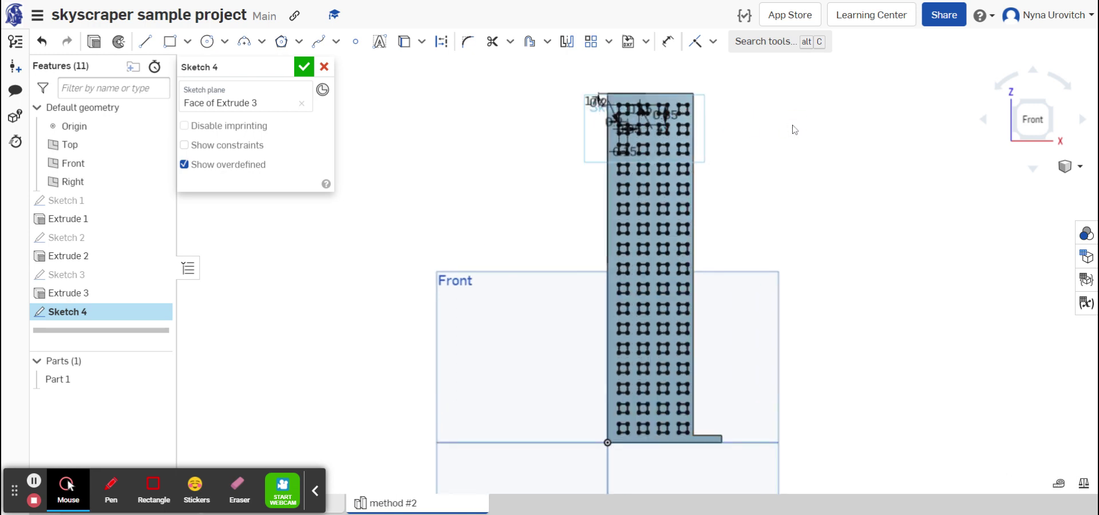
{"action": "scroll", "coordinate": [792, 128], "scroll_direction": "up", "scroll_amount": 2}
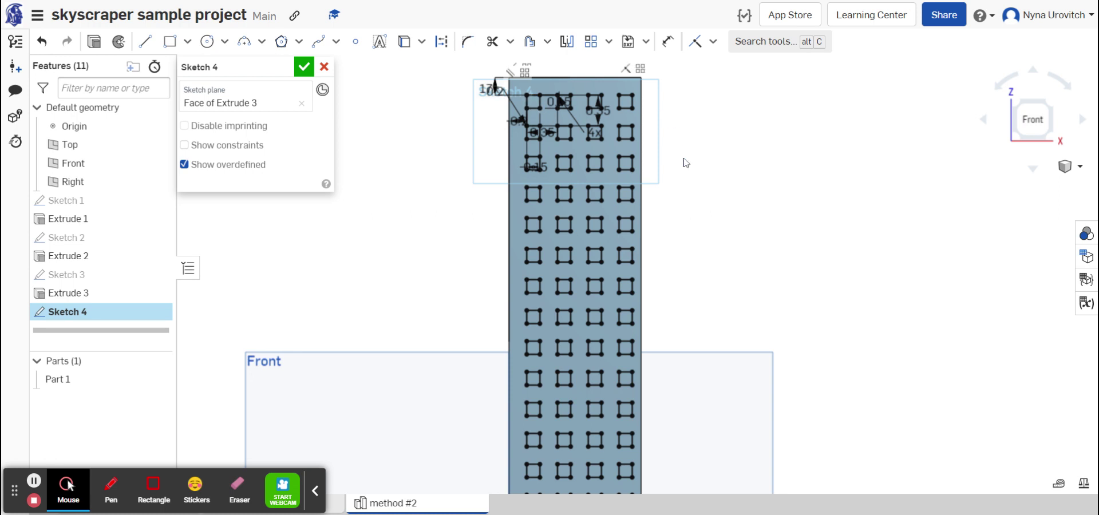
{"action": "scroll", "coordinate": [689, 165], "scroll_direction": "up", "scroll_amount": 2}
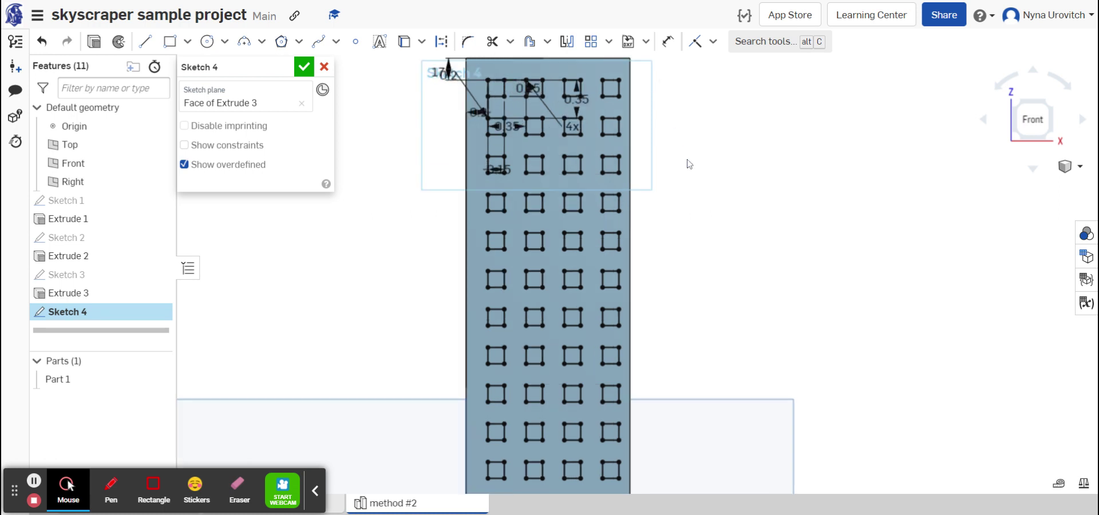
- Close Sketch 4 and select the four top-row window squares
{"action": "left_click", "coordinate": [304, 67]}
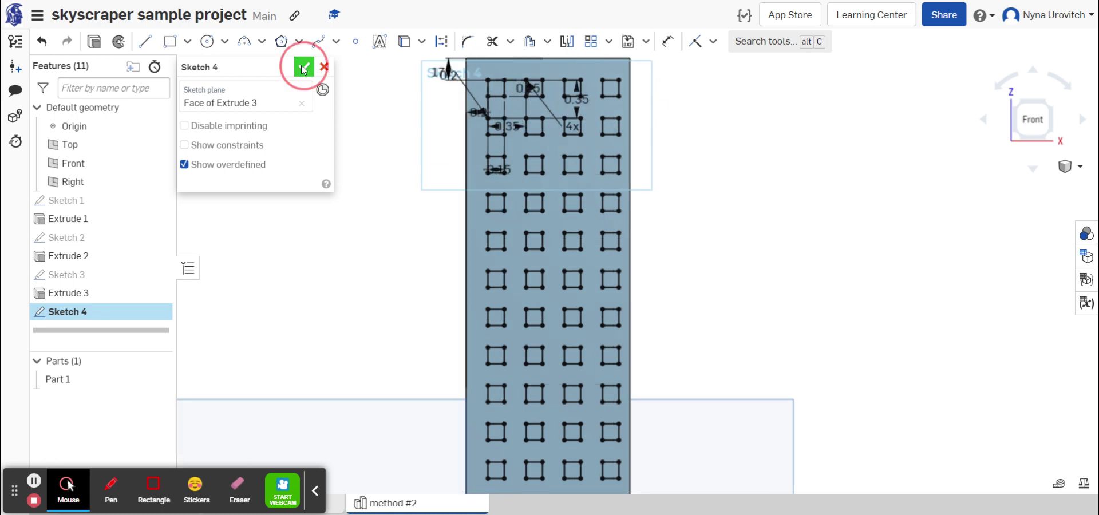
{"action": "left_click", "coordinate": [496, 89]}
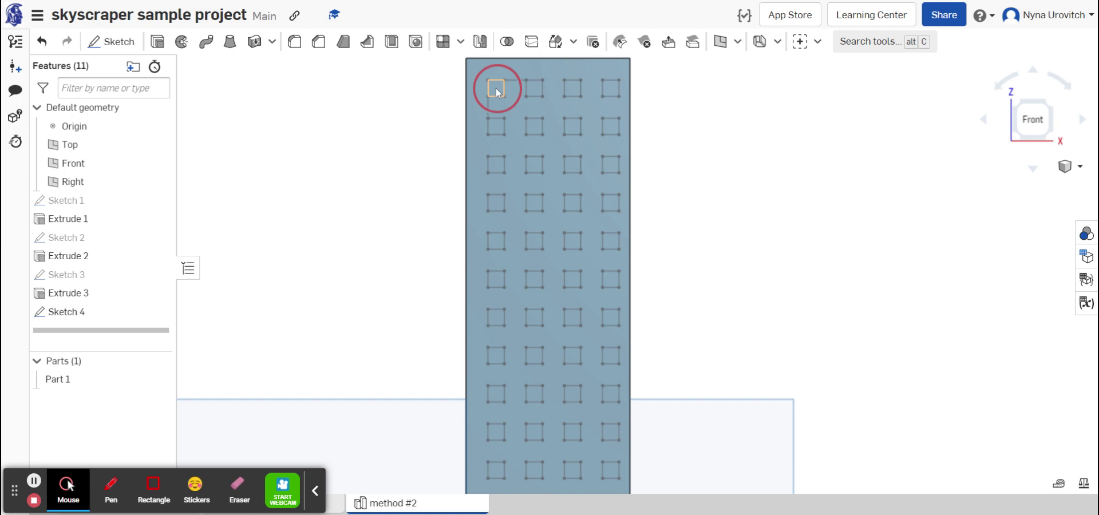
{"action": "left_click", "coordinate": [535, 92]}
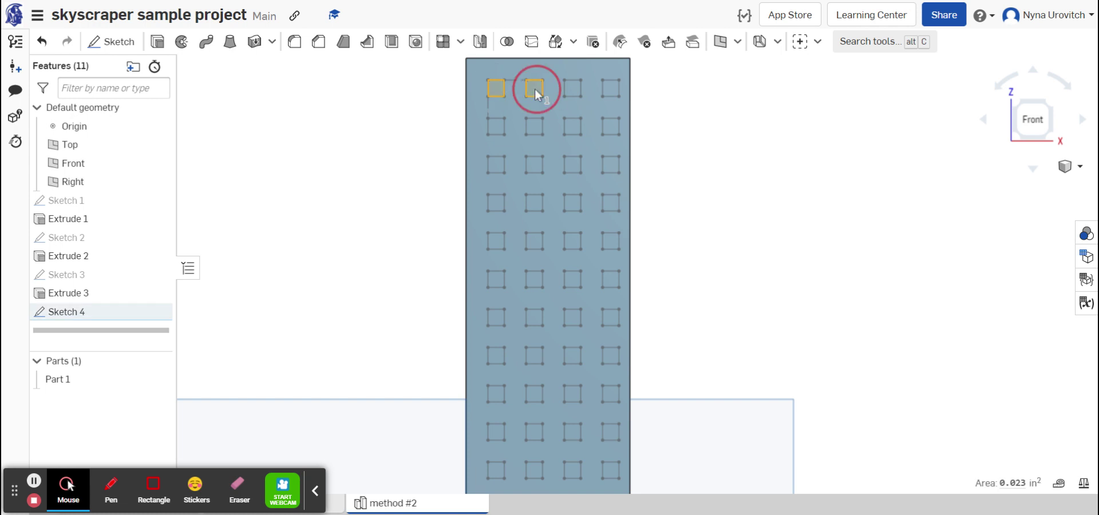
{"action": "left_click", "coordinate": [574, 90]}
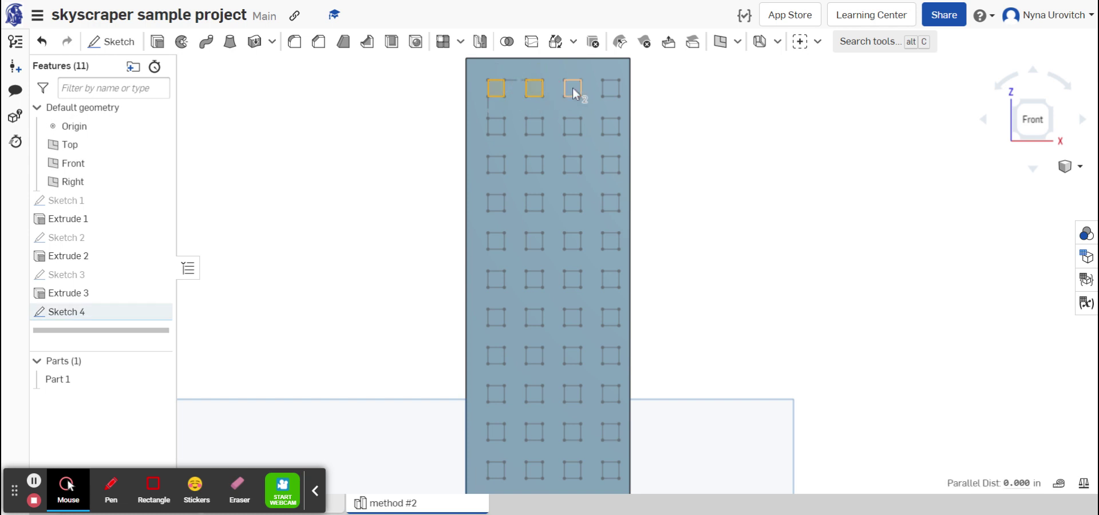
{"action": "left_click", "coordinate": [611, 89]}
- Add the window squares of rows two, three and four to the selection
{"action": "left_click", "coordinate": [611, 119]}
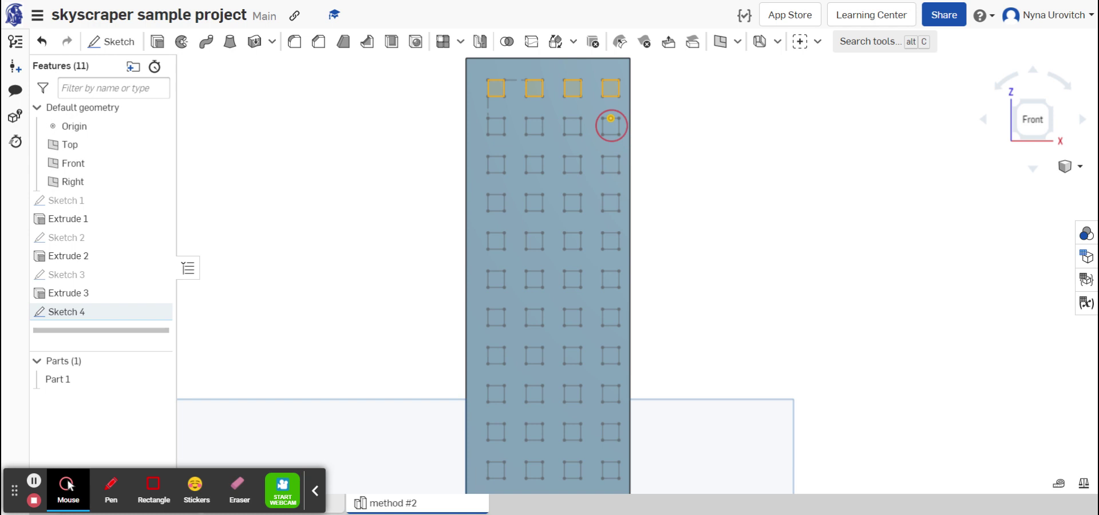
{"action": "left_click", "coordinate": [572, 122]}
{"action": "left_click", "coordinate": [534, 127]}
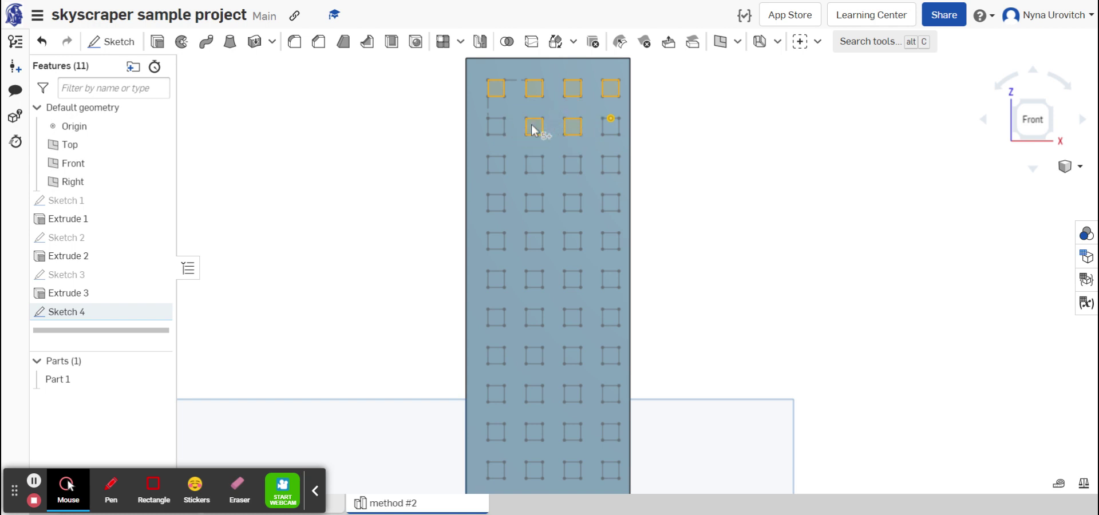
{"action": "left_click", "coordinate": [494, 164]}
{"action": "left_click", "coordinate": [535, 166]}
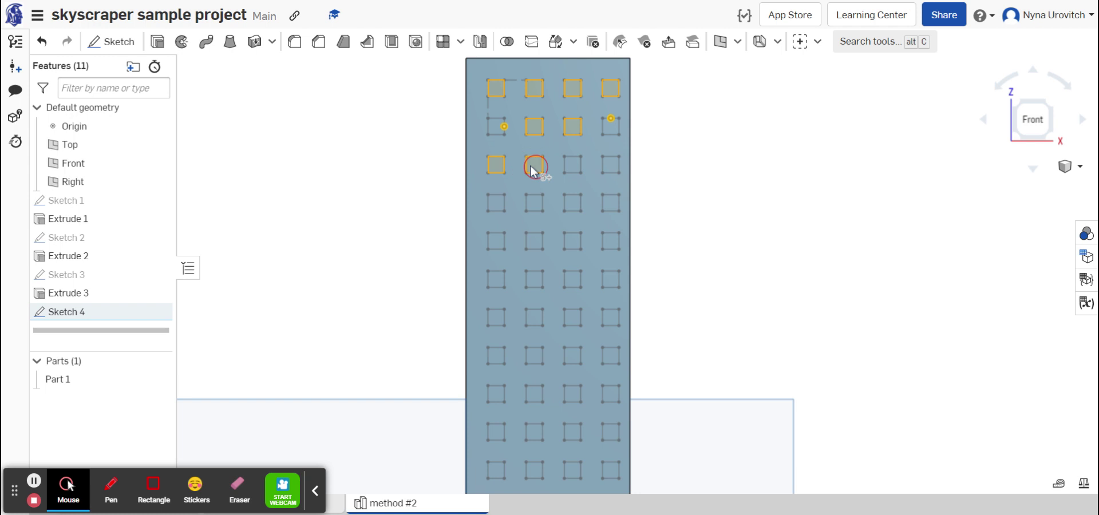
{"action": "left_click", "coordinate": [495, 126]}
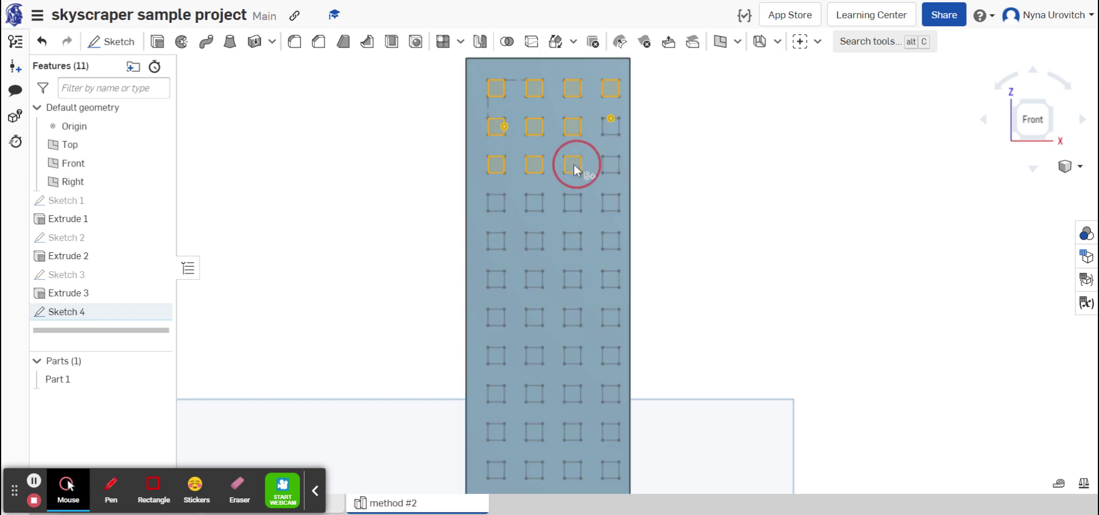
{"action": "left_click", "coordinate": [609, 163]}
{"action": "left_click", "coordinate": [611, 126]}
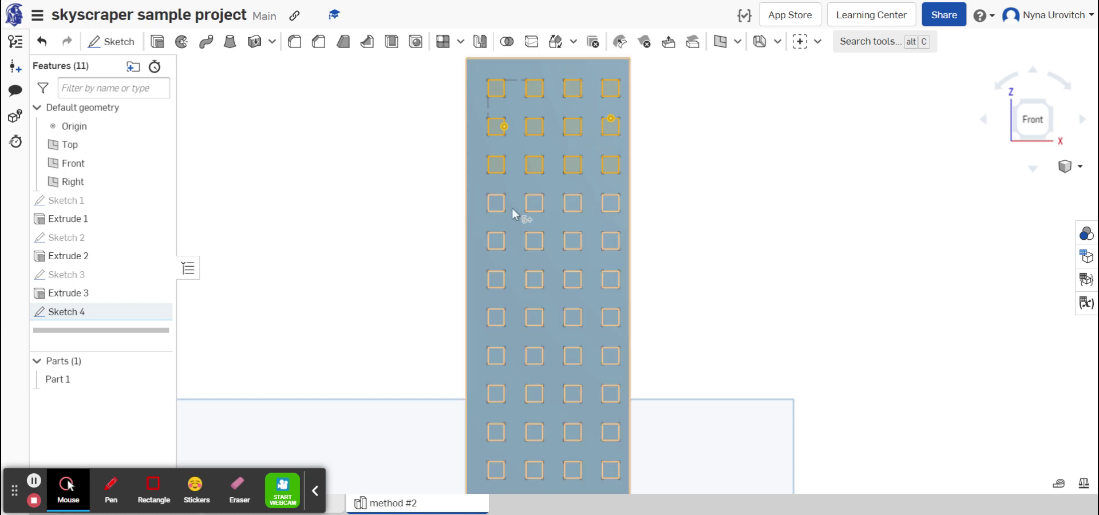
{"action": "left_click", "coordinate": [494, 204]}
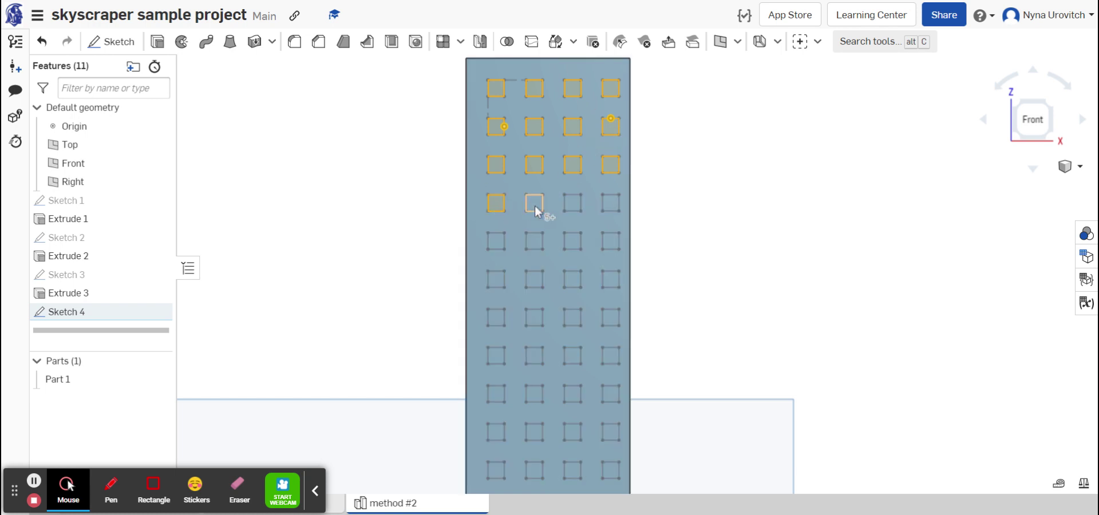
{"action": "left_click", "coordinate": [534, 204]}
{"action": "left_click", "coordinate": [573, 204]}
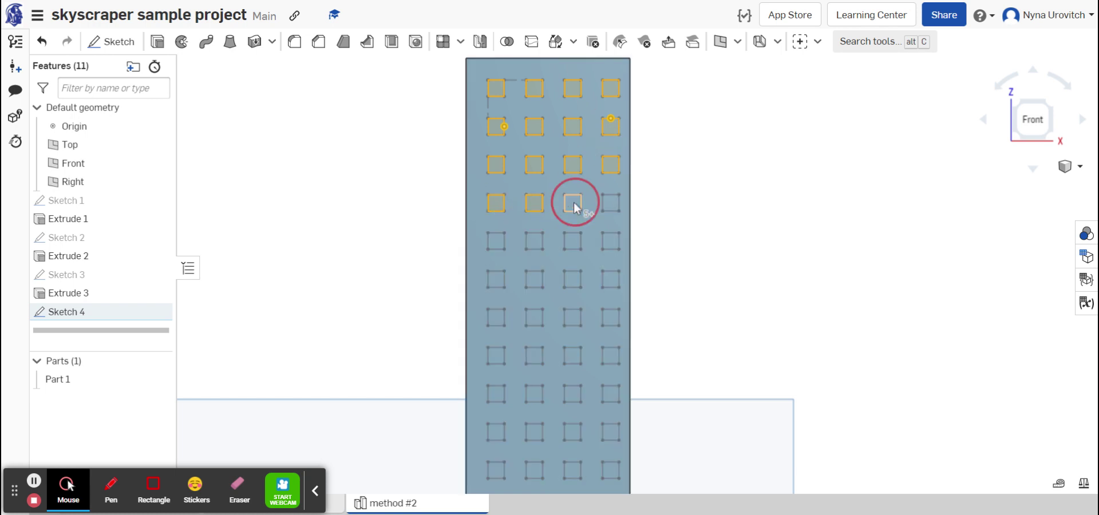
{"action": "left_click", "coordinate": [610, 204]}
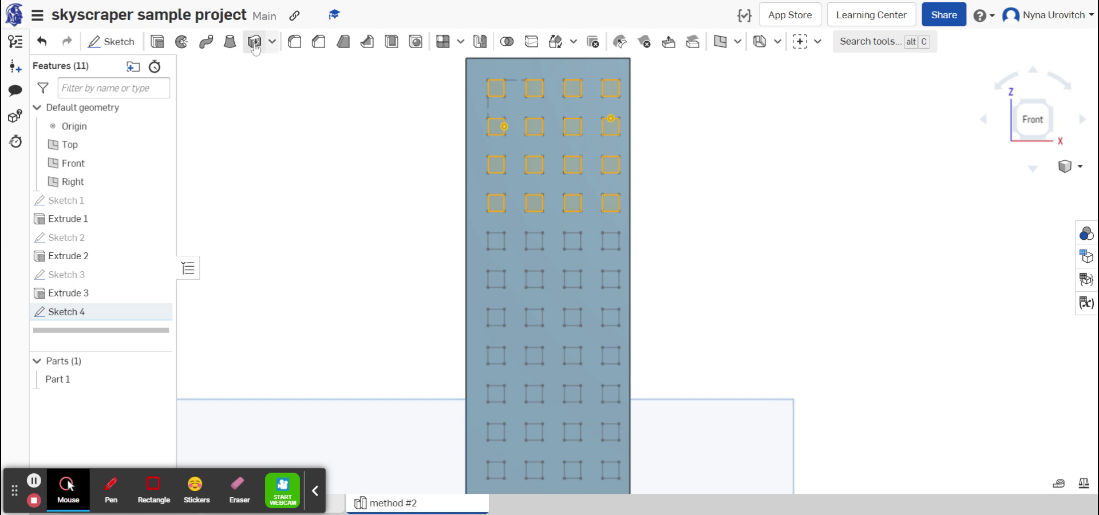
- Cut the selected windows 0.15 in deep with a Remove extrude as Extrude 4
{"action": "left_click", "coordinate": [158, 41]}
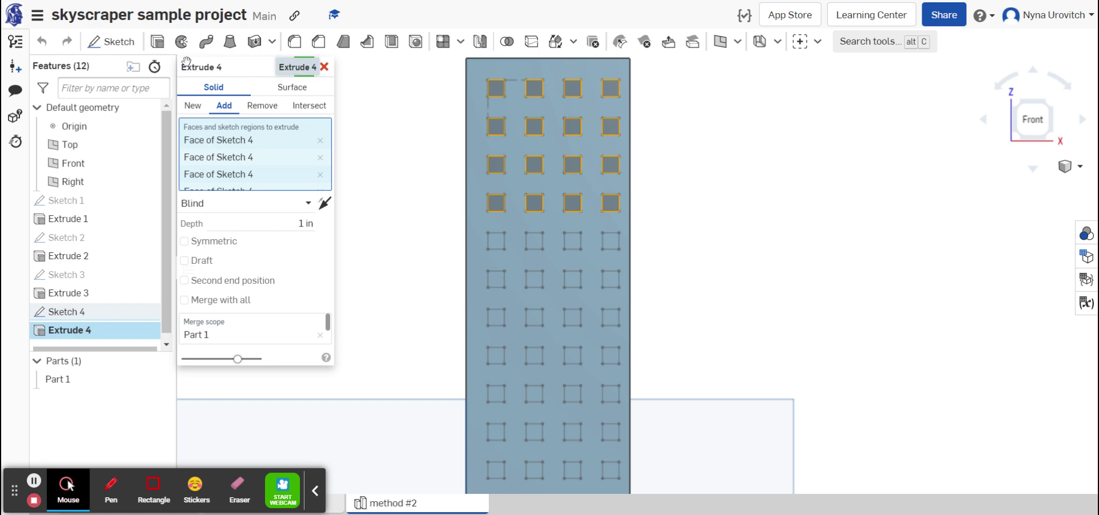
{"action": "left_click", "coordinate": [262, 106]}
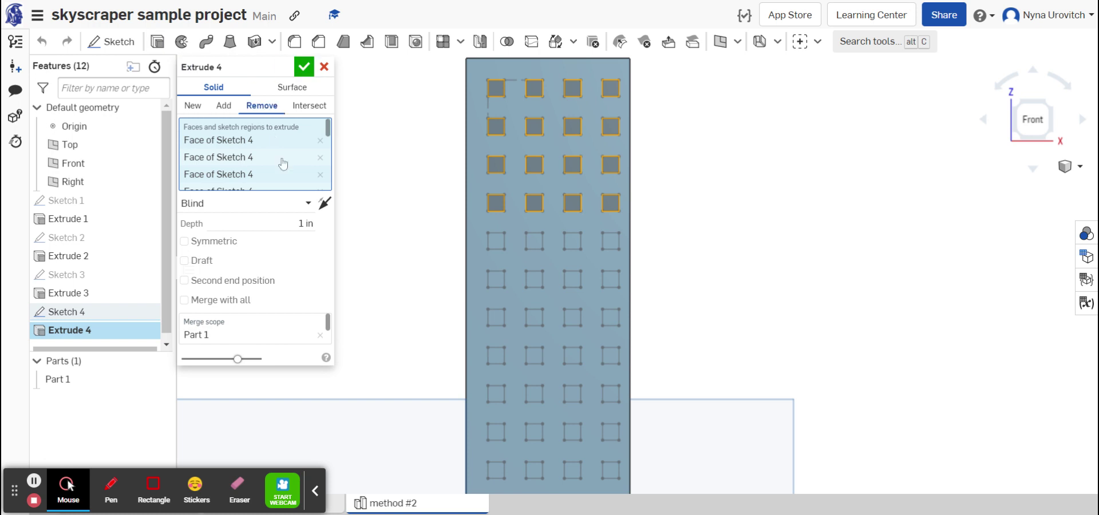
{"action": "left_click", "coordinate": [305, 223]}
{"action": "key", "text": "BackSpace"}
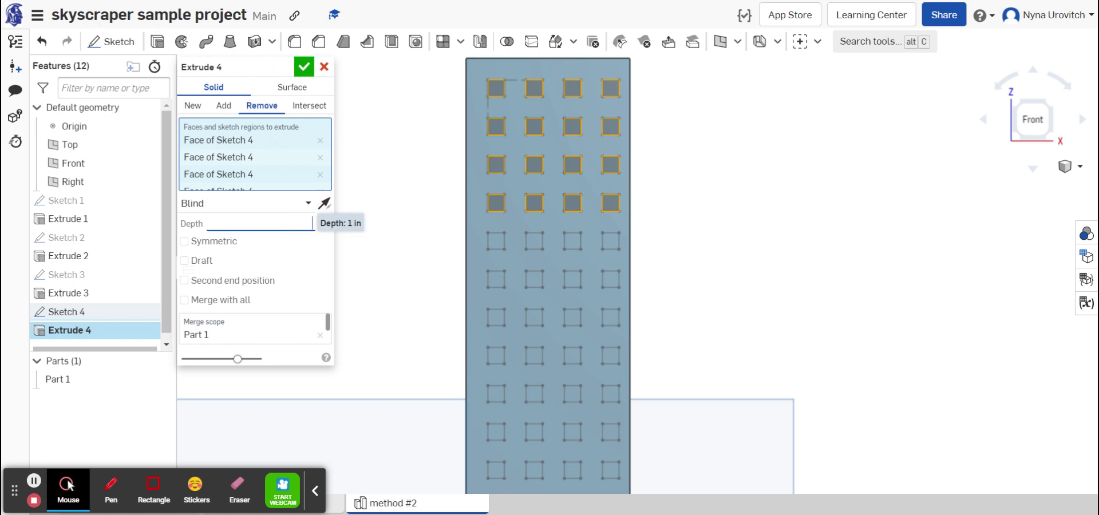
{"action": "type", "text": ".15"}
{"action": "key", "text": "Return"}
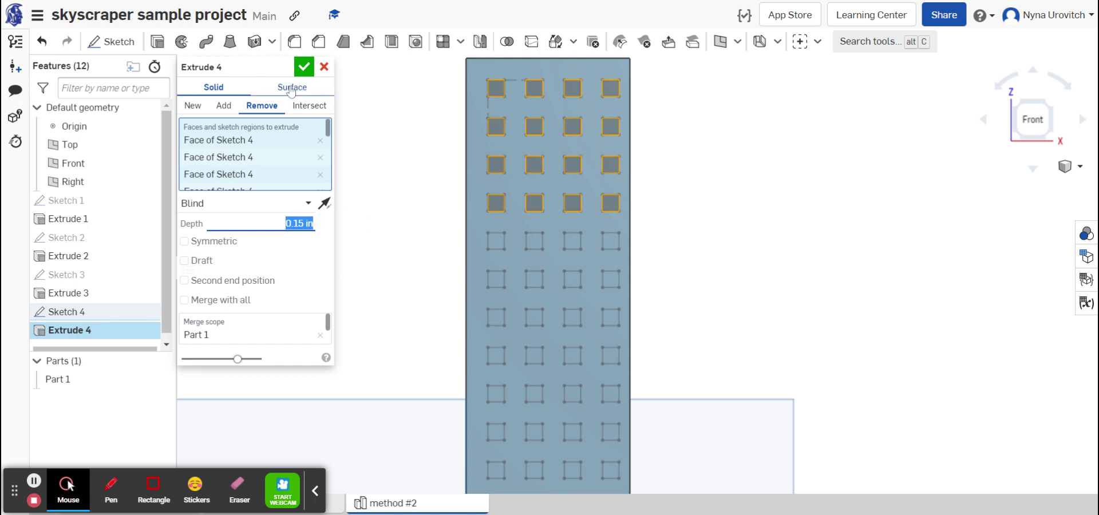
{"action": "left_click", "coordinate": [308, 69]}
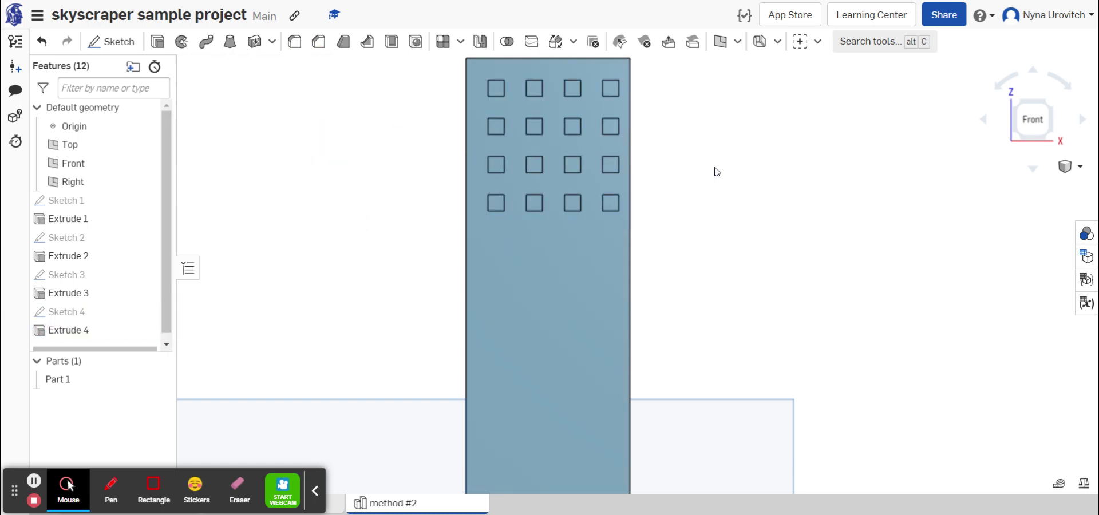
- Switch the camera to isometric to view the recessed window cuts near the tower's top
{"action": "left_click", "coordinate": [1076, 171]}
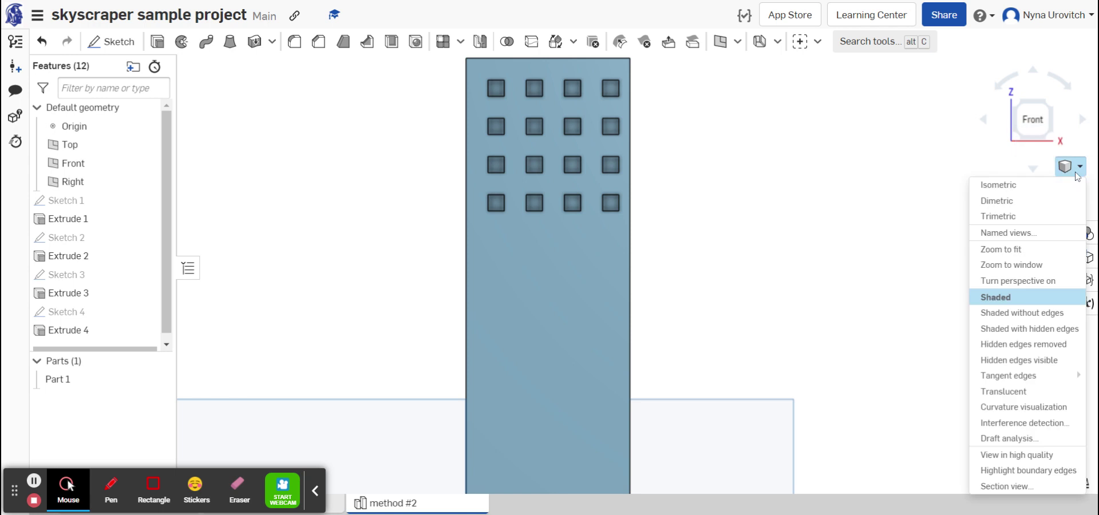
{"action": "left_click", "coordinate": [1031, 184]}
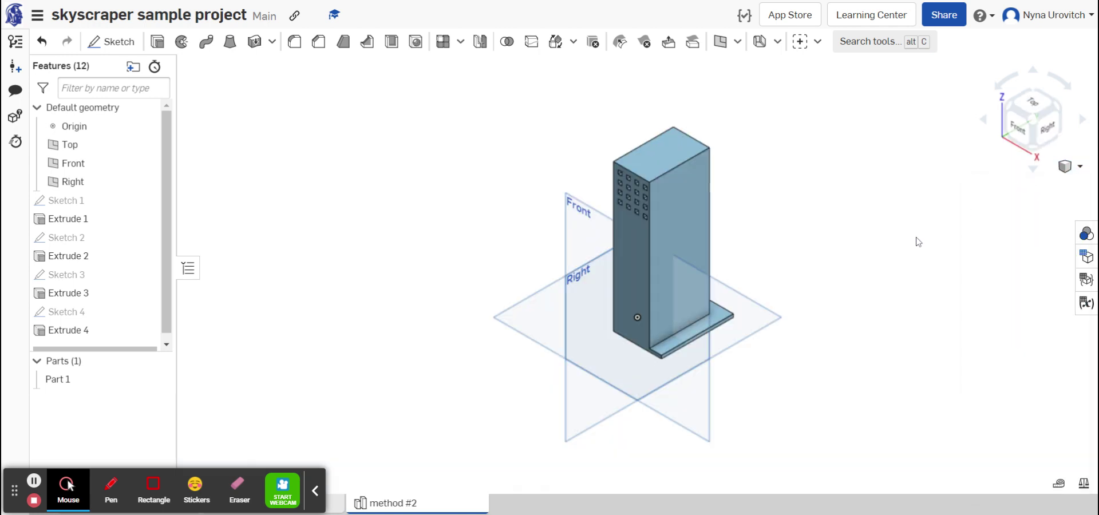